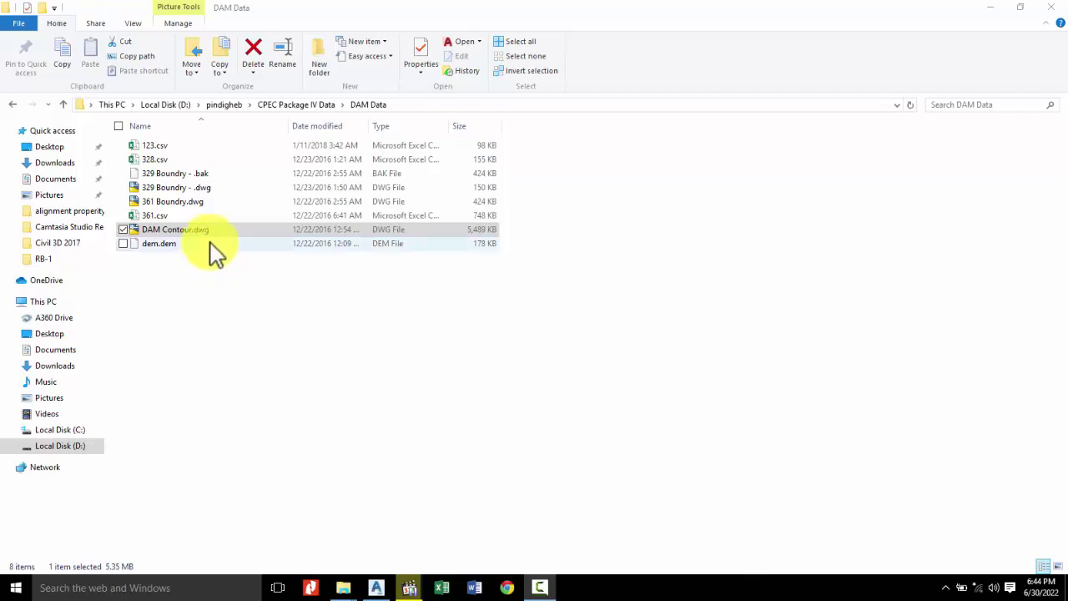
Open DAM Contour.dwg from the DAM Data folder in Civil 3D
left_click(205, 235)
double_click(201, 232)
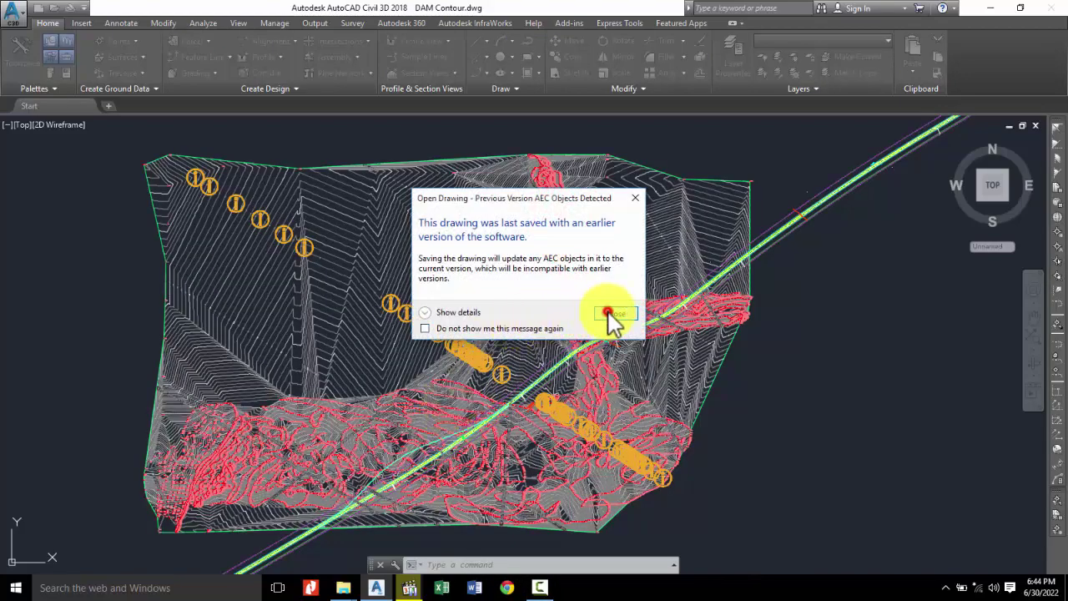
Close the Previous Version AEC Objects notice, resize the side palette, and zoom over the contours
left_click(609, 313)
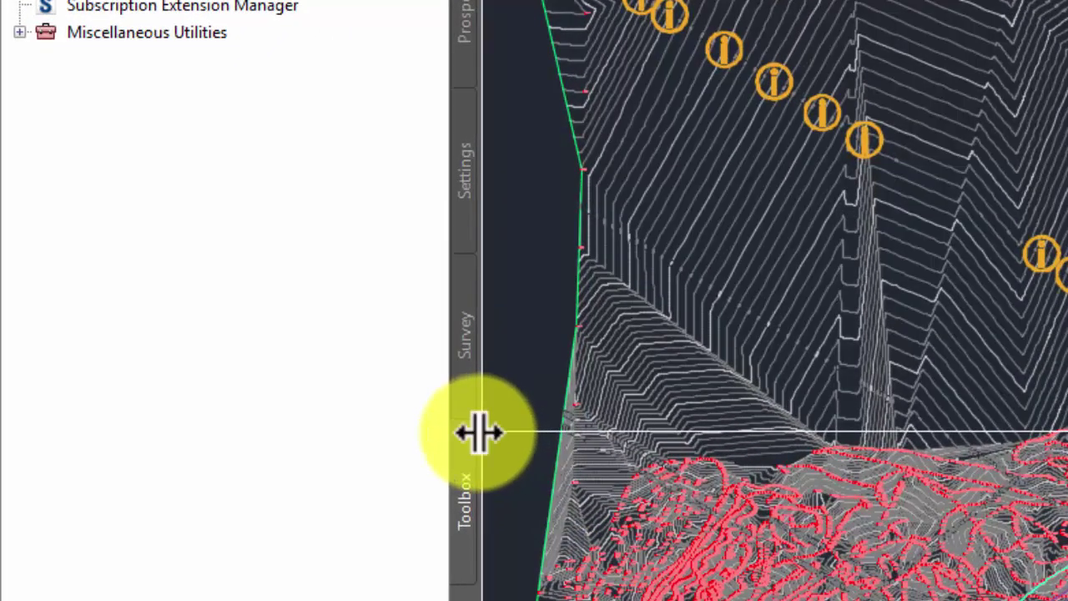
left_click_drag(478, 432, 217, 428)
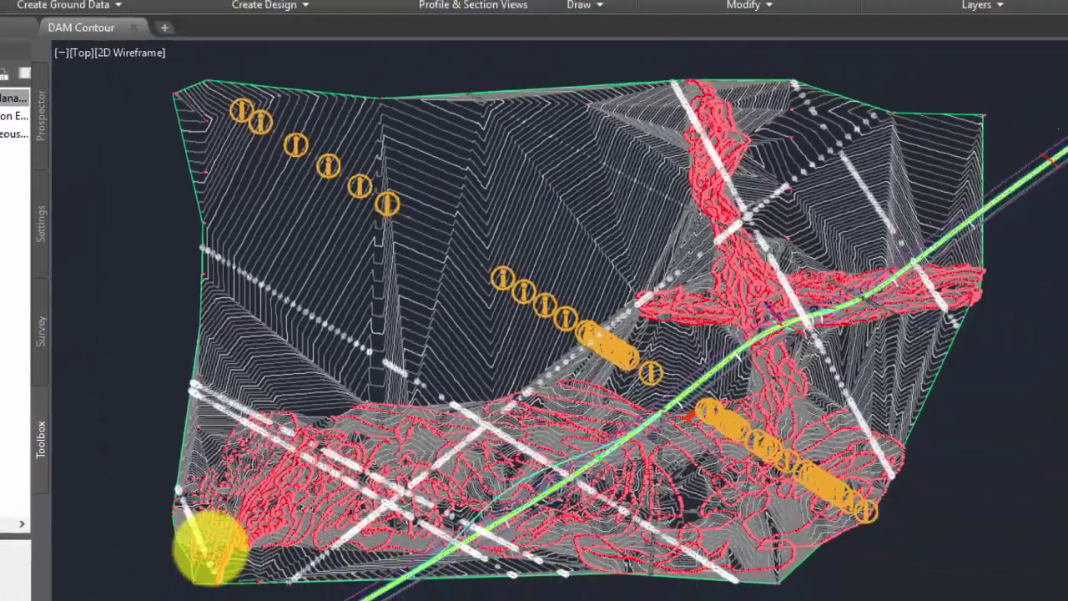
scroll(292, 453, "up", 3)
scroll(333, 442, "up", 2)
scroll(382, 381, "up", 2)
scroll(428, 360, "up", 2)
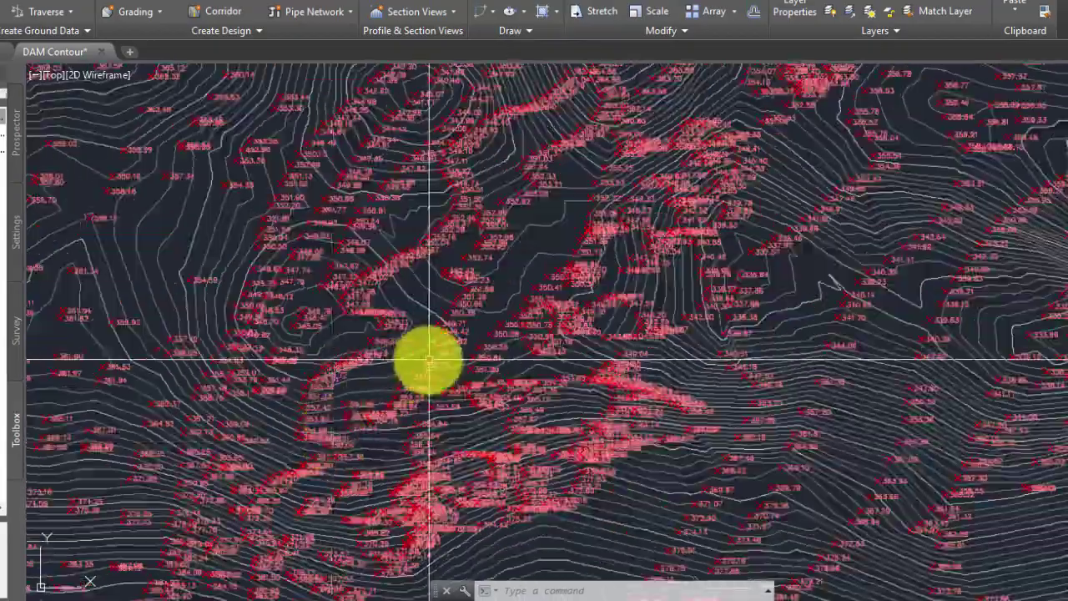
scroll(415, 360, "down", 2)
scroll(353, 344, "down", 1)
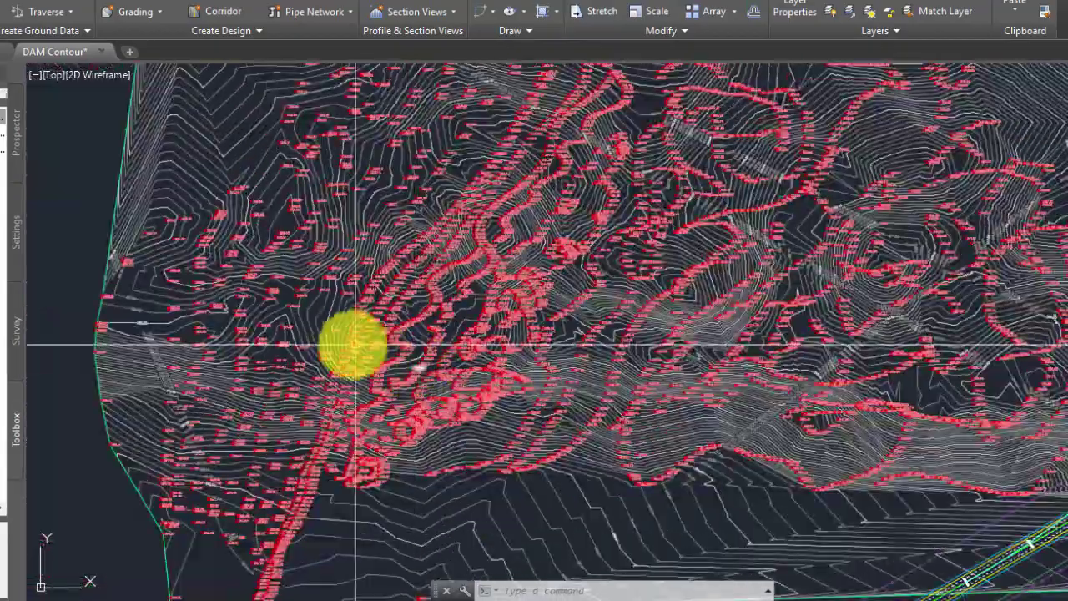
mouse_move(15, 130)
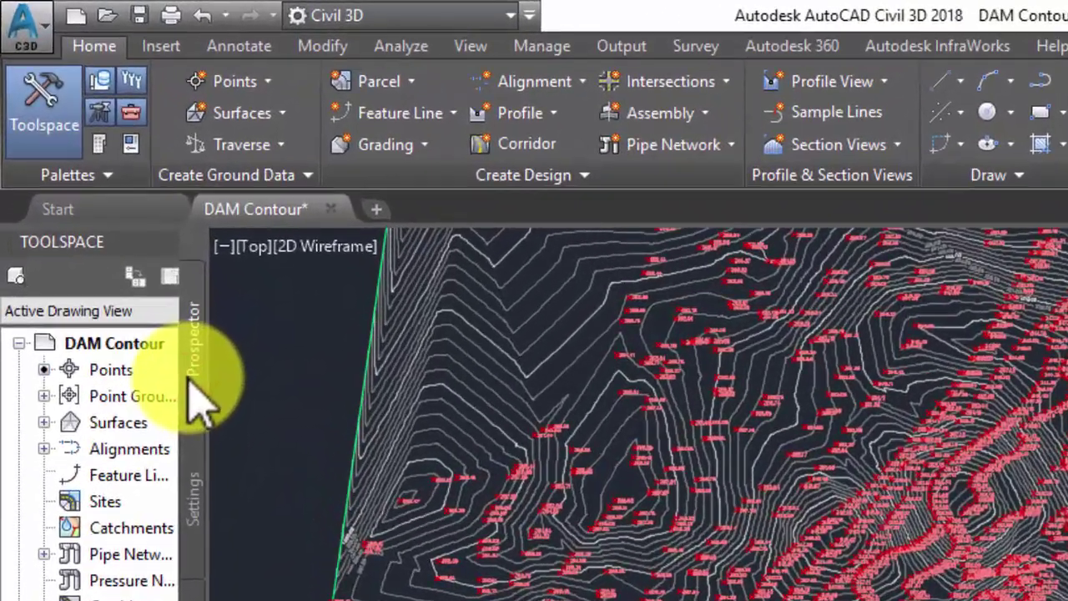
Open the Point Groups properties to inspect them, then close them
right_click(98, 372)
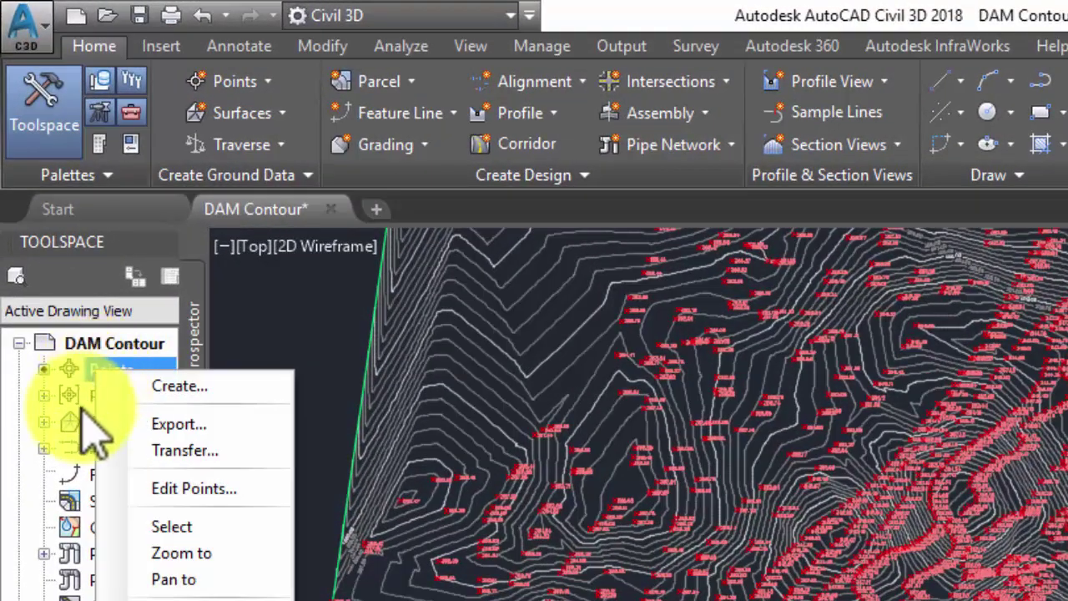
right_click(82, 395)
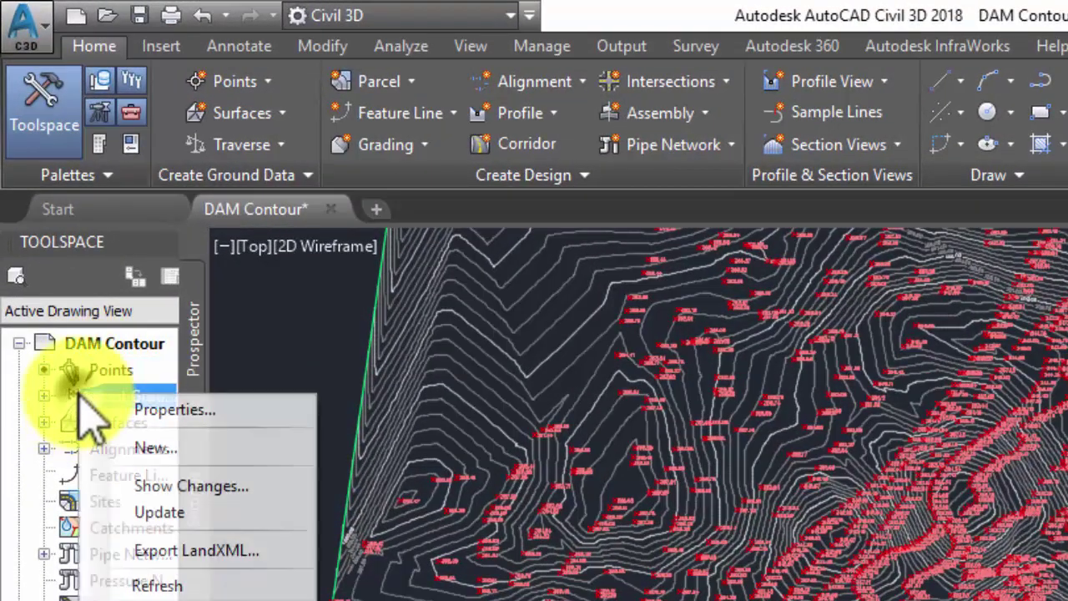
left_click(159, 409)
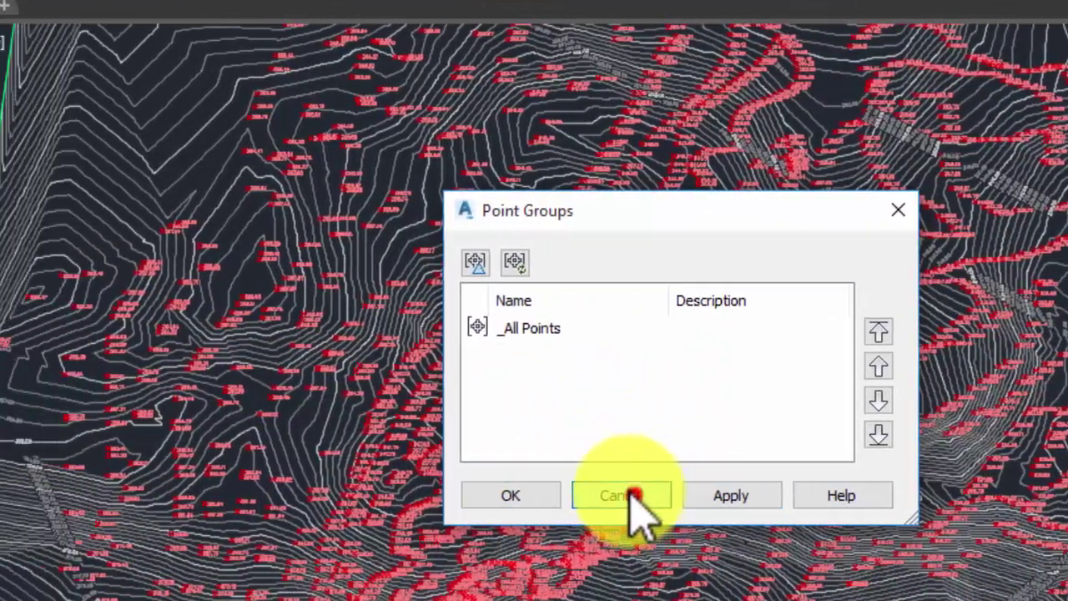
left_click(551, 494)
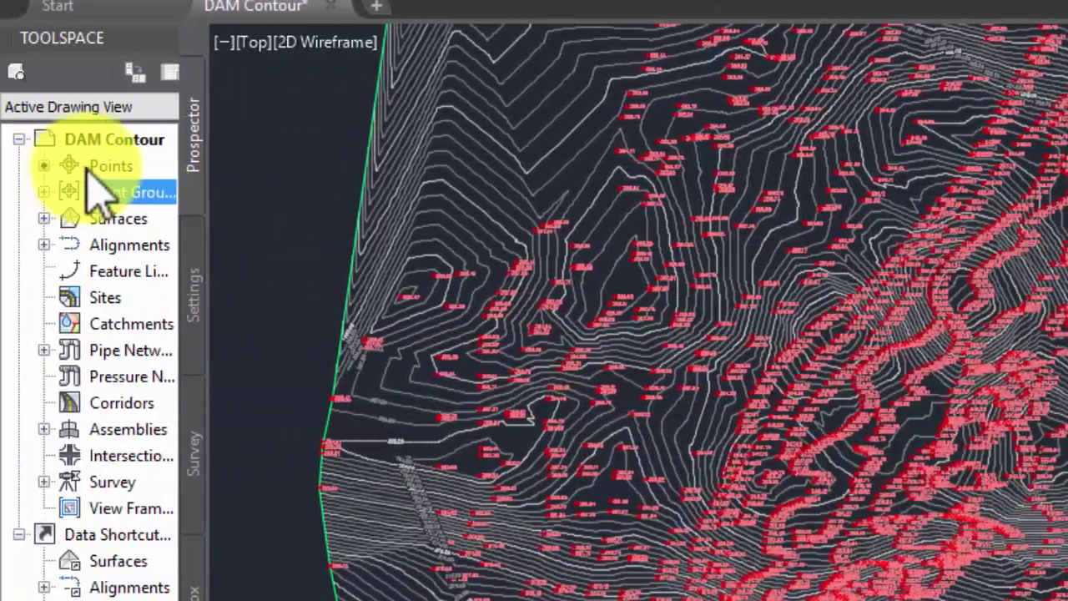
Review the point coordinate list, then expand Point Groups to show _All Points at full width
right_click(101, 165)
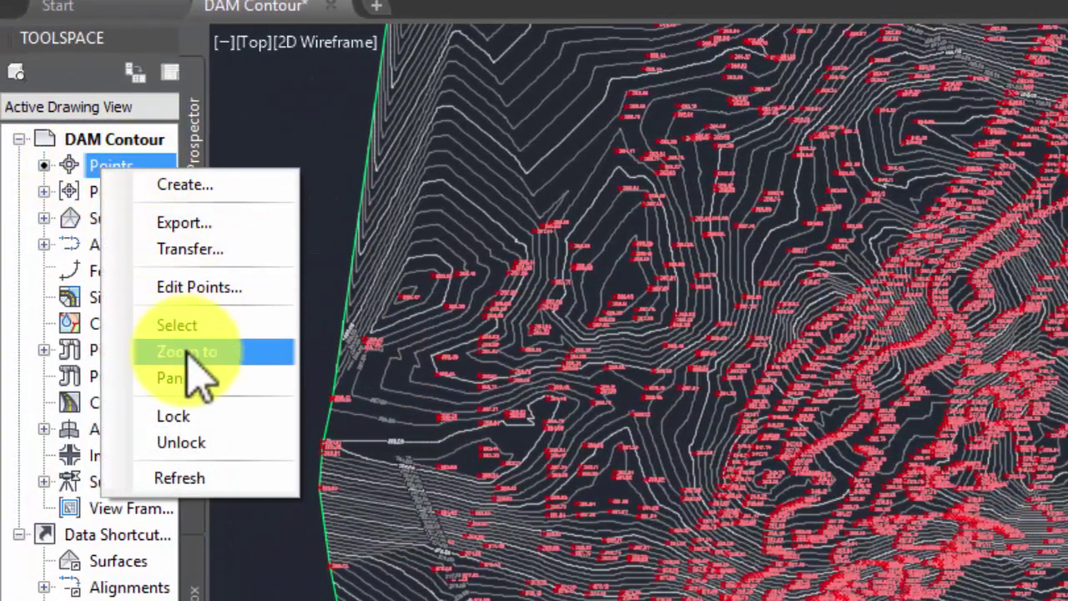
left_click(191, 286)
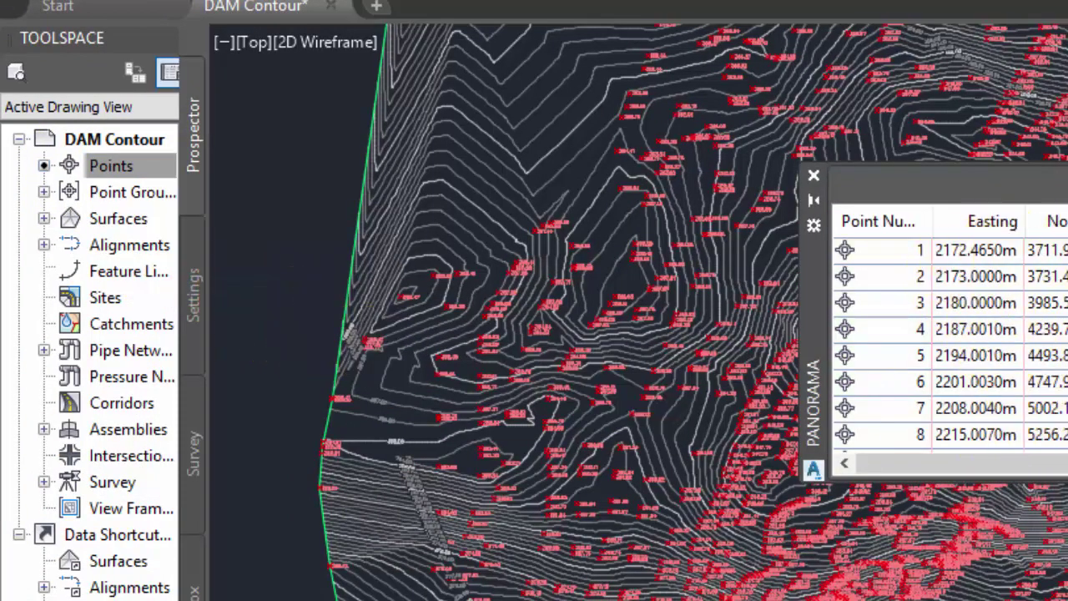
left_click(813, 175)
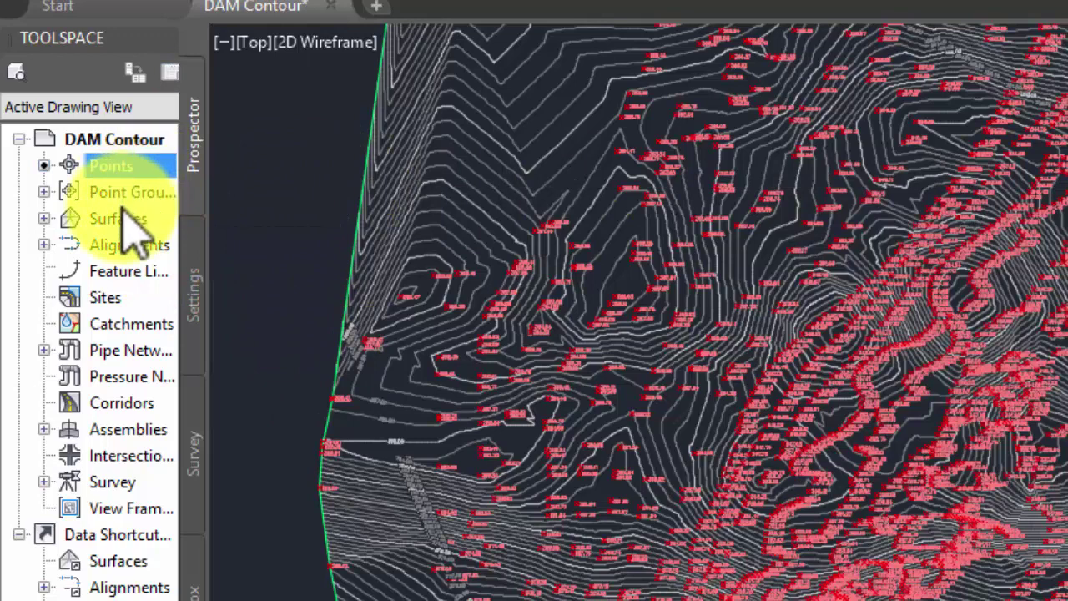
left_click(43, 192)
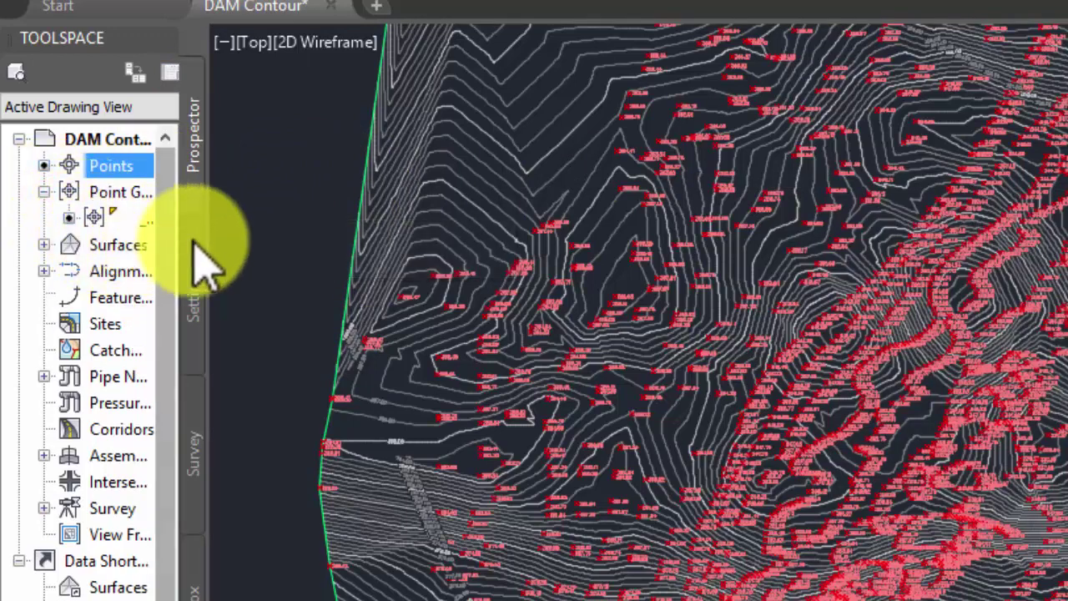
left_click_drag(209, 244, 288, 244)
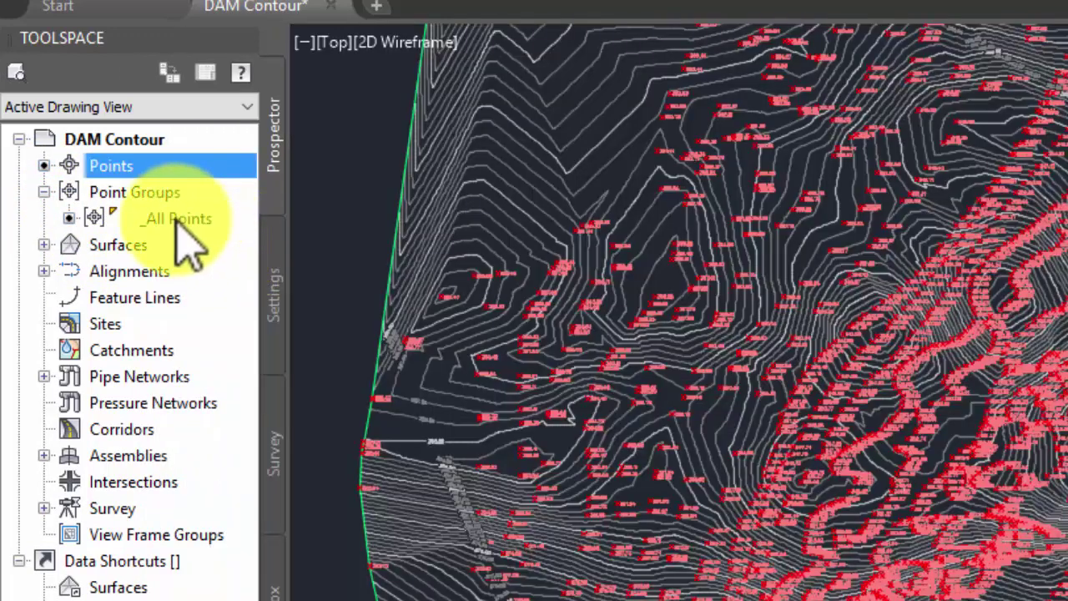
Set the _All Points group's point label style and point style both to <none>, applying each
right_click(175, 218)
left_click(214, 230)
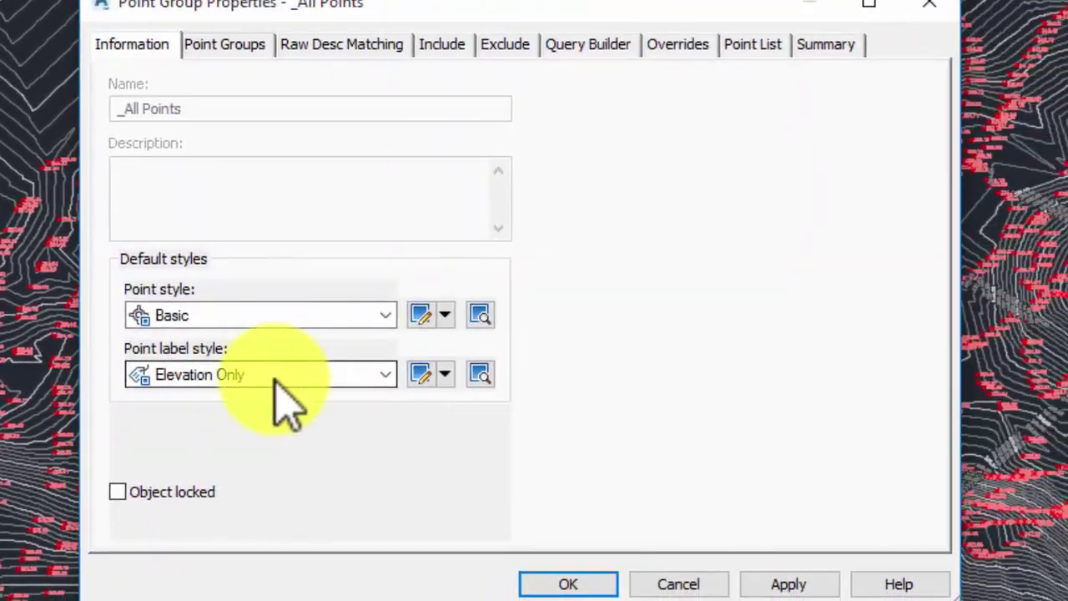
left_click(274, 377)
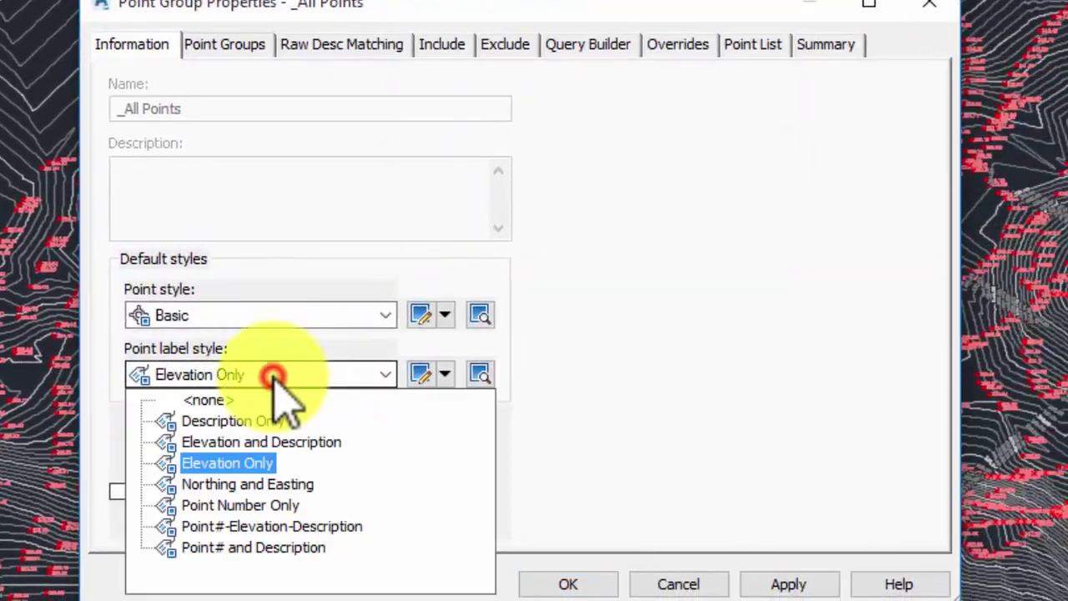
left_click(209, 400)
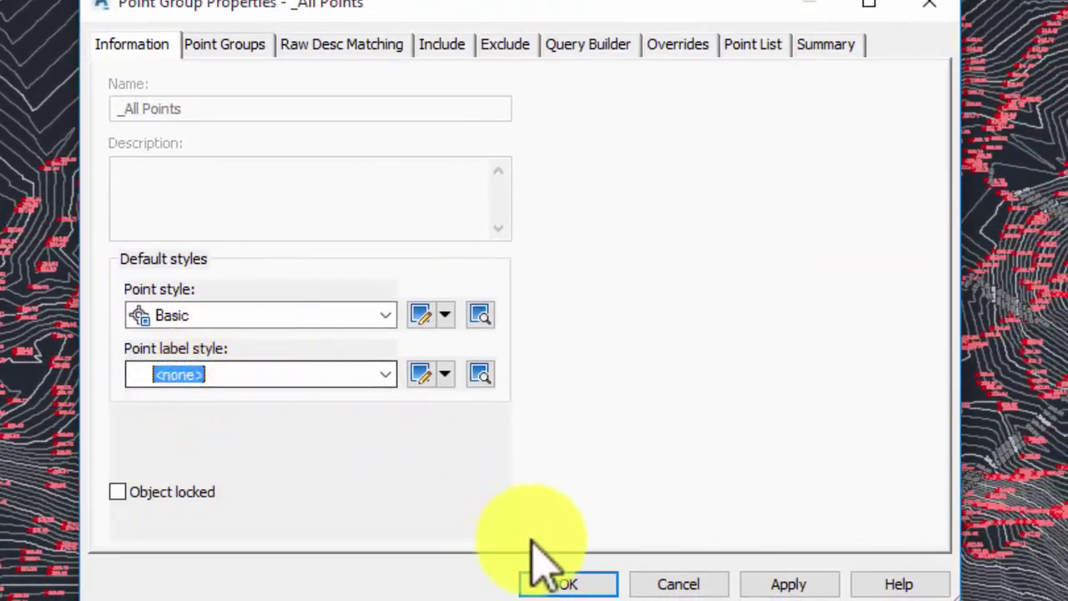
left_click(805, 586)
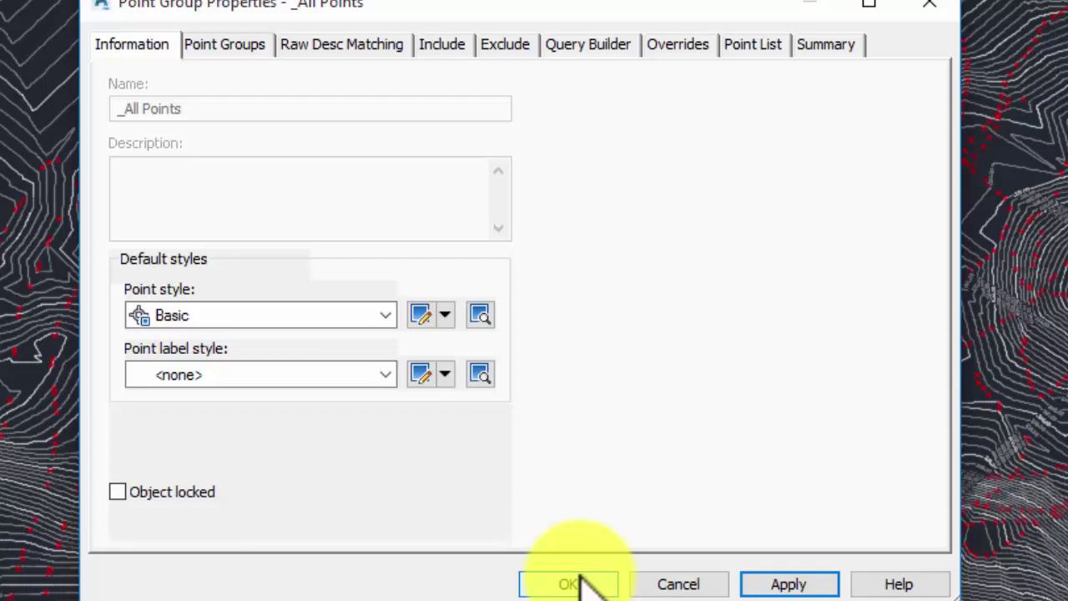
left_click(384, 315)
scroll(355, 434, "up", 1)
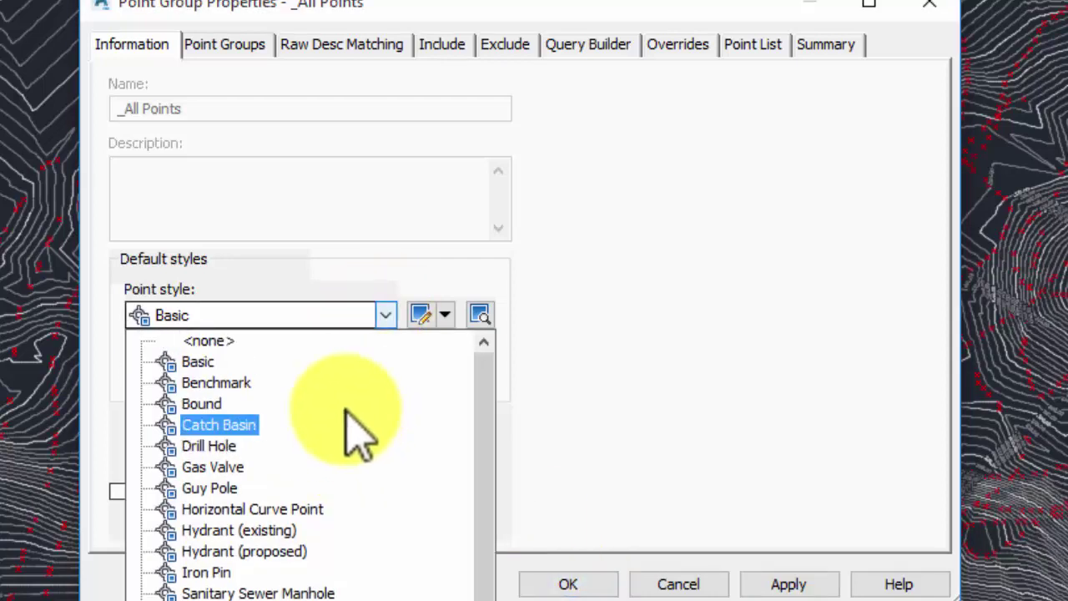
left_click(215, 346)
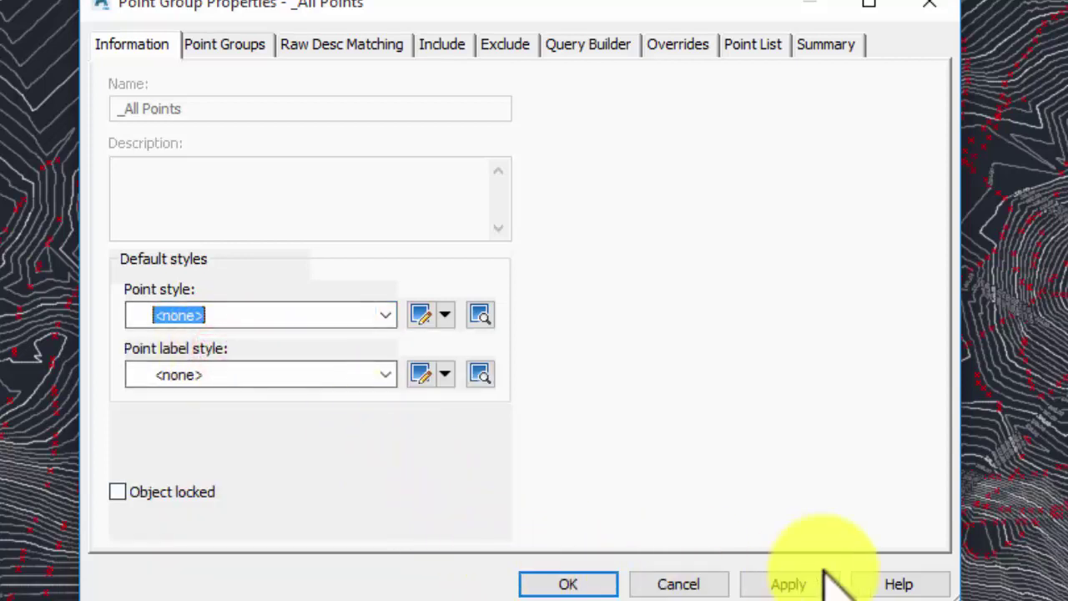
left_click(789, 584)
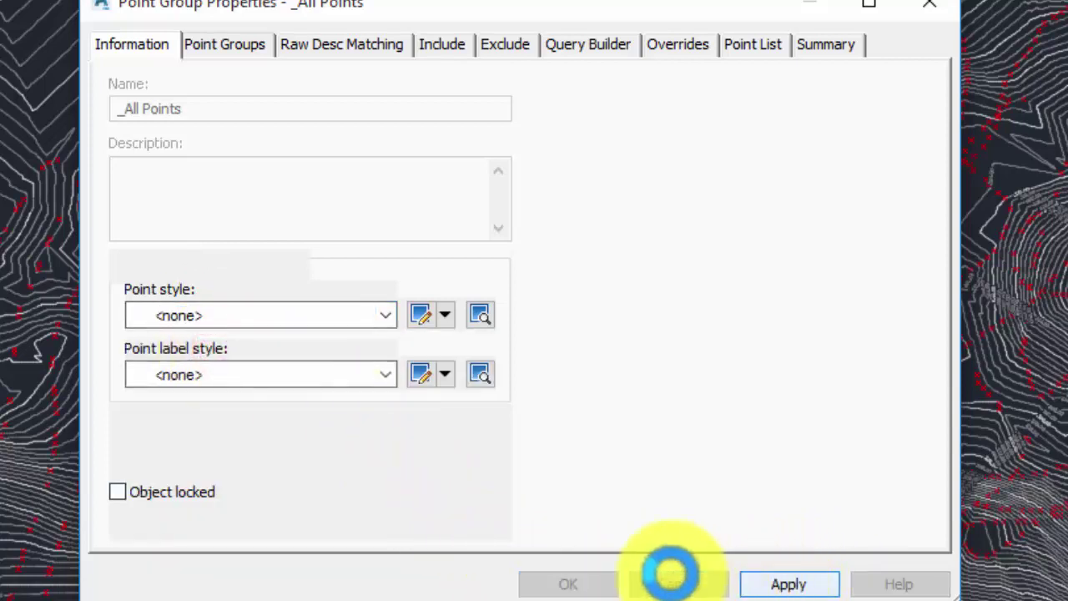
Close the group properties and draw a rectangle across the central contour area with RECTANG
left_click(568, 575)
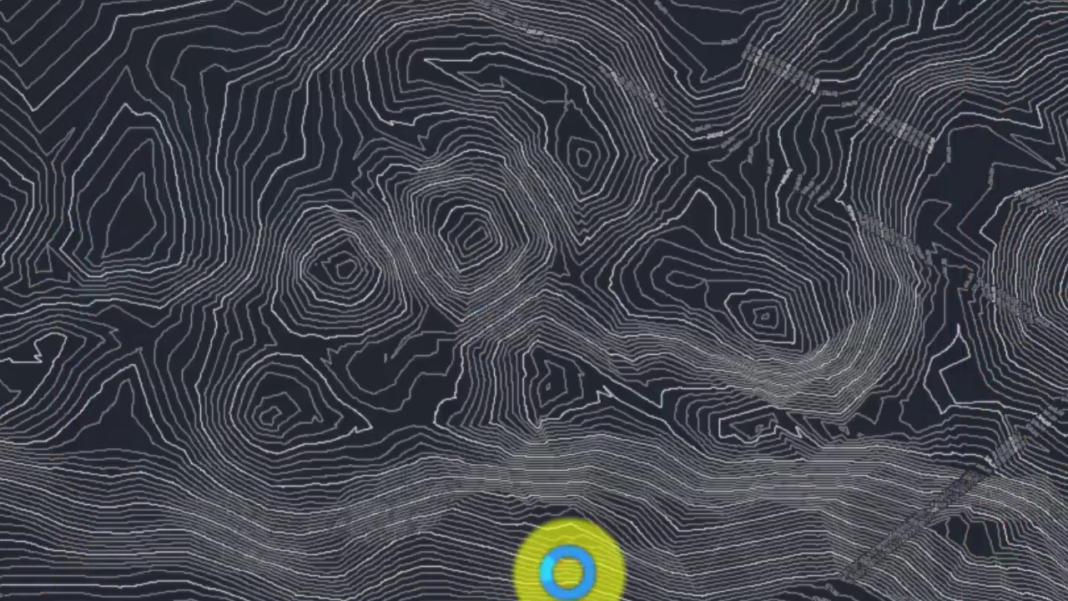
middle_click_drag(99, 536, 133, 345)
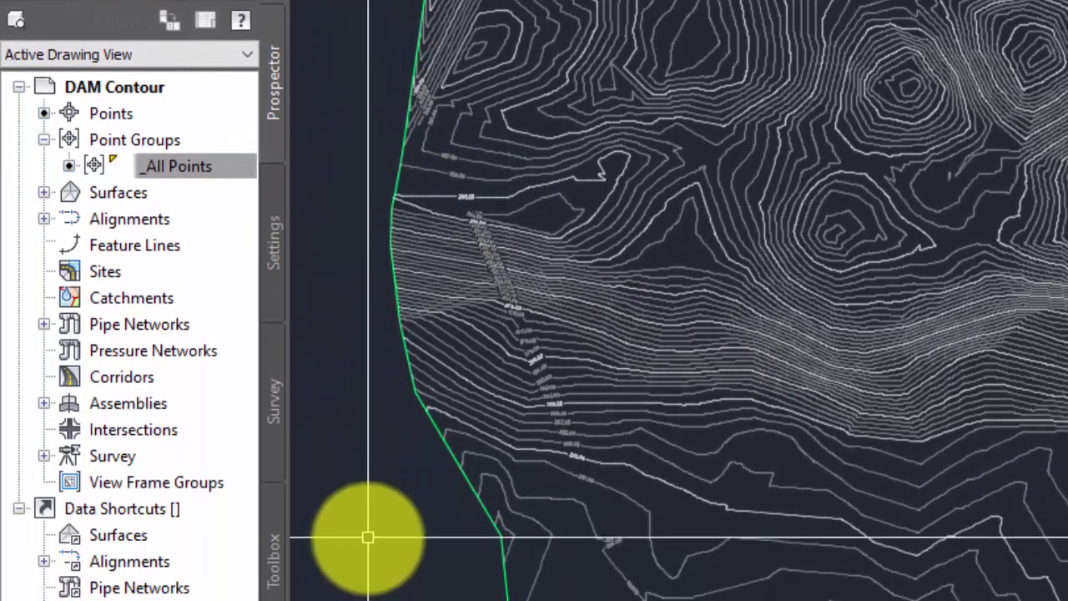
type("re")
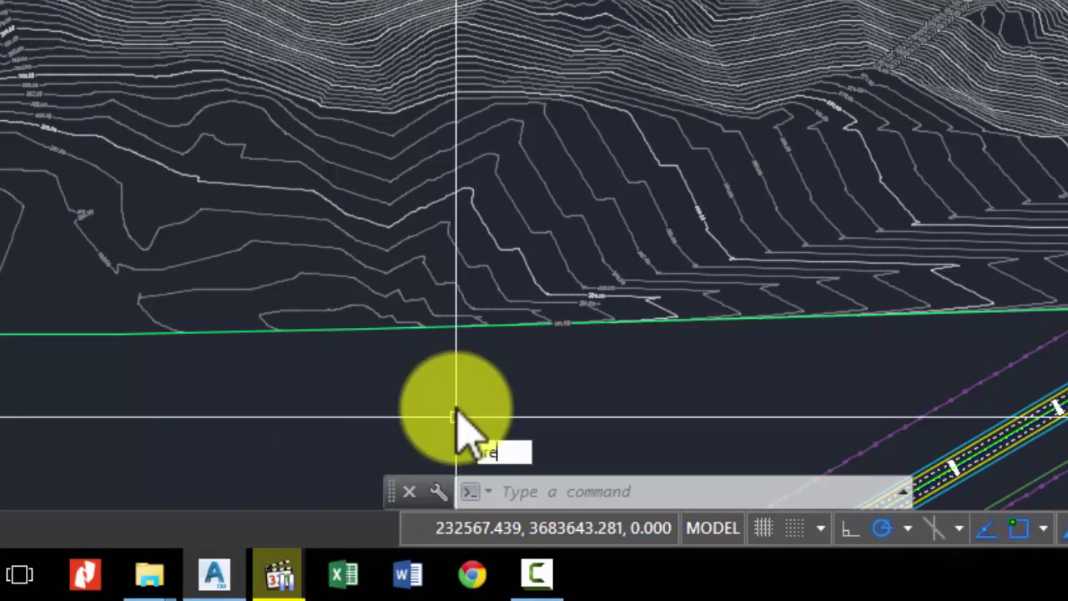
type("c")
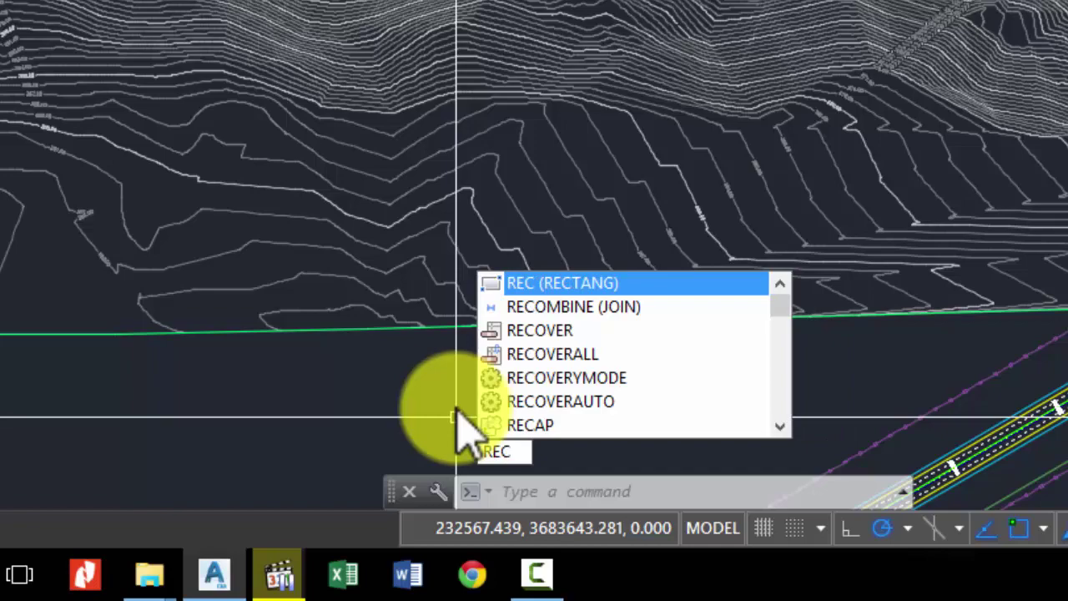
key("Return")
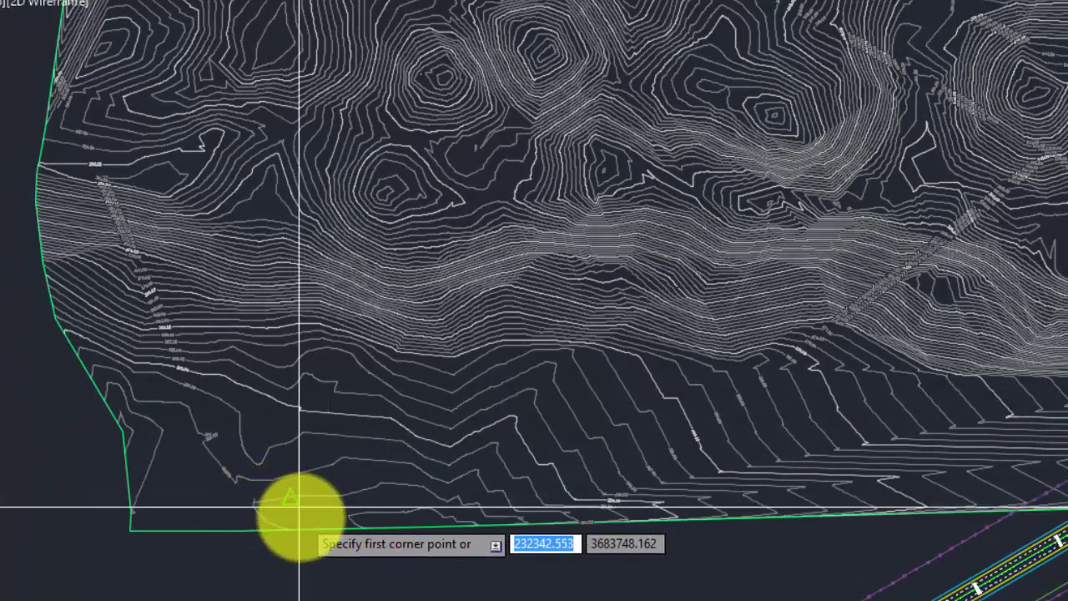
left_click(300, 515)
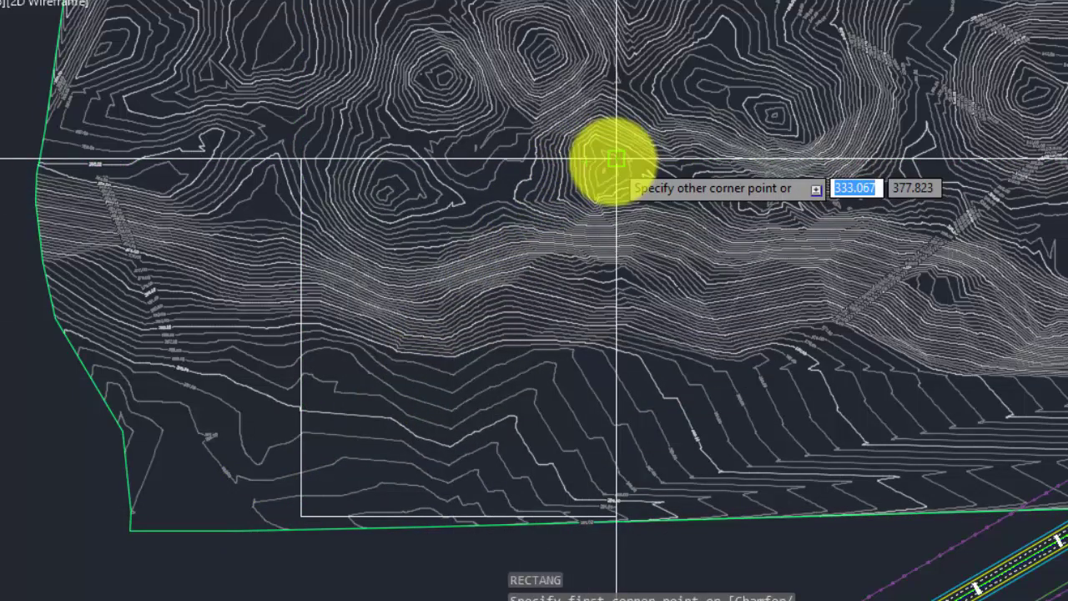
left_click(678, 99)
key("Return")
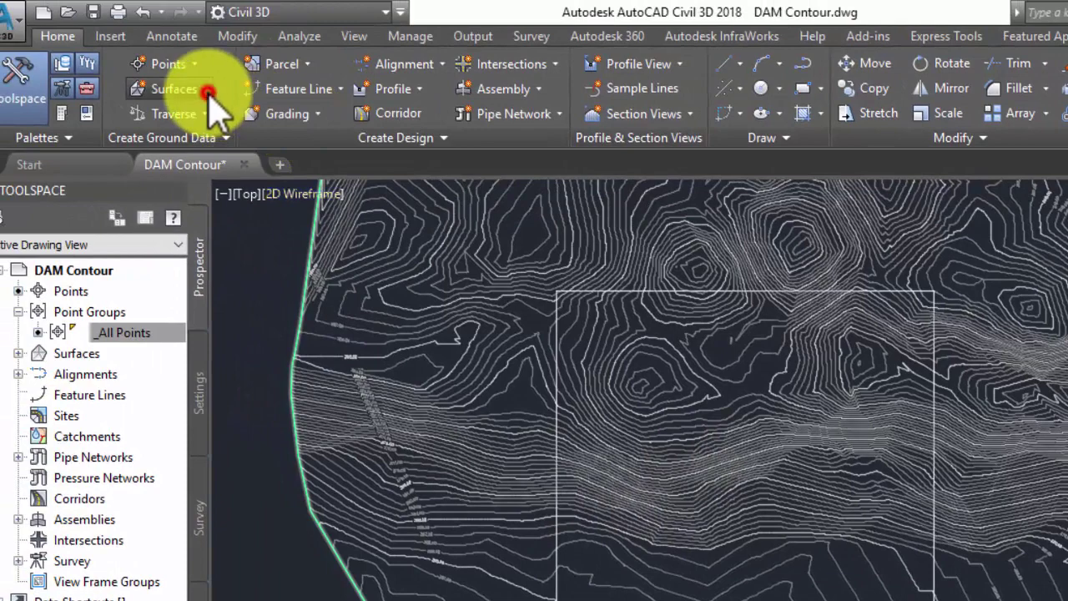
Start Create Cropped Surface and dismiss the warning that the drawing must be saved first
left_click(207, 92)
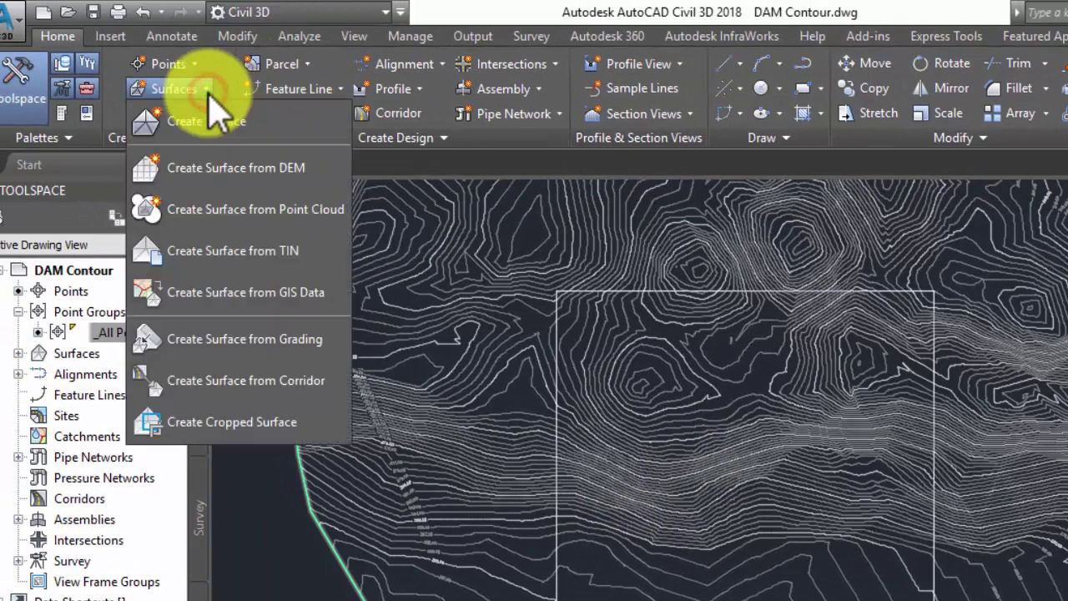
left_click(204, 424)
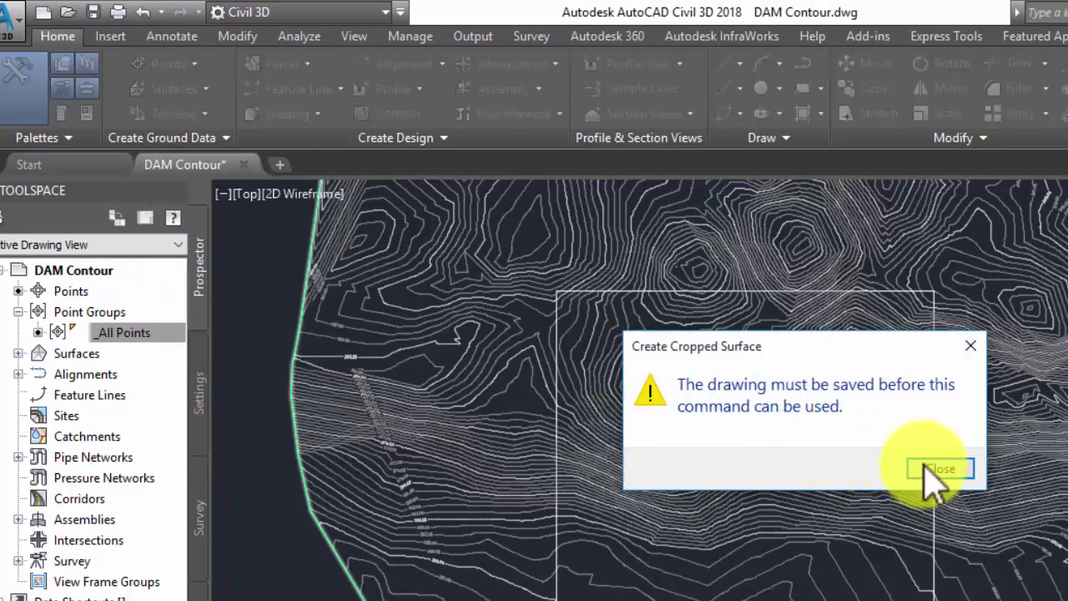
left_click(928, 469)
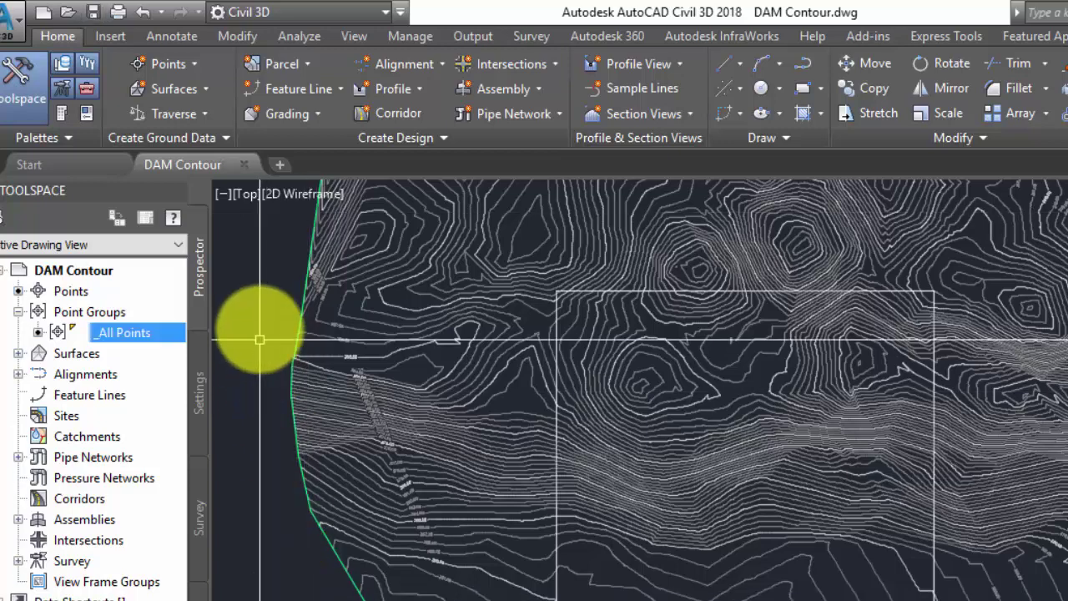
Launch Create Cropped Surface and begin picking a crop area, then cancel the corner picking
left_click(202, 89)
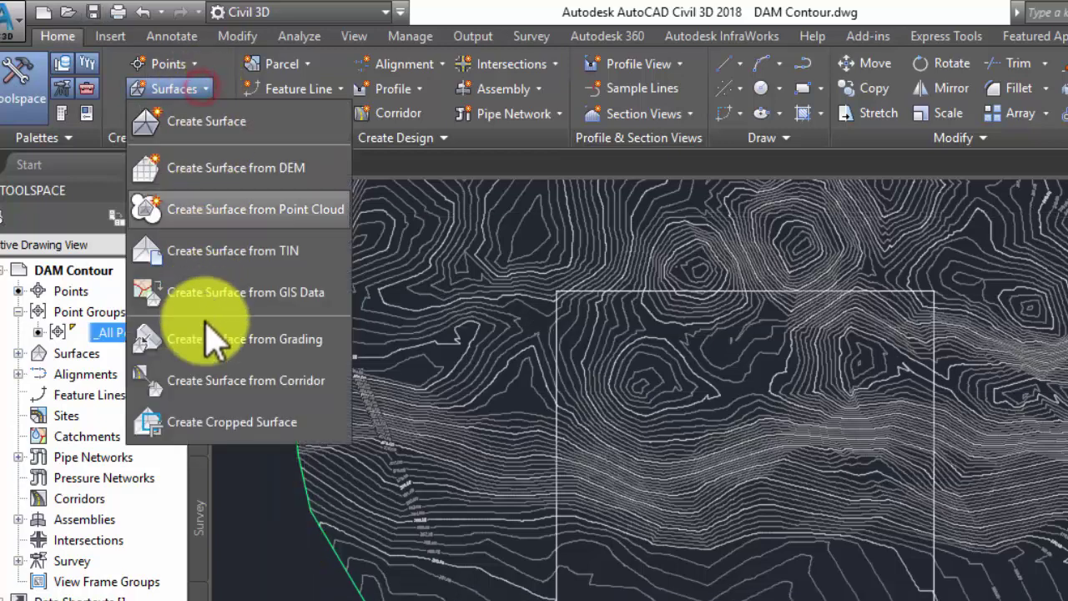
left_click(206, 420)
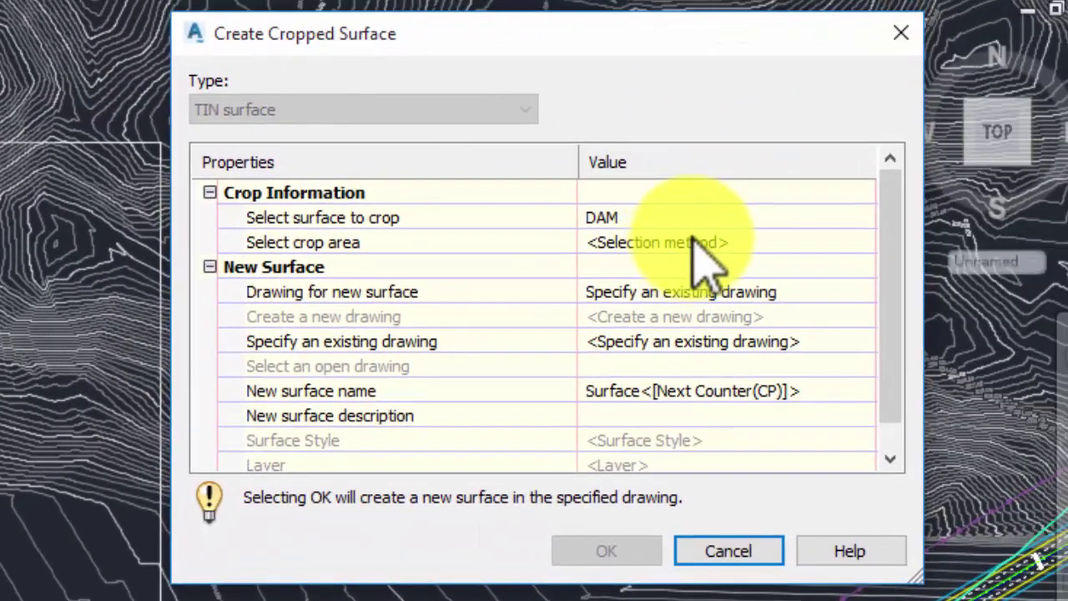
left_click(695, 242)
left_click(859, 243)
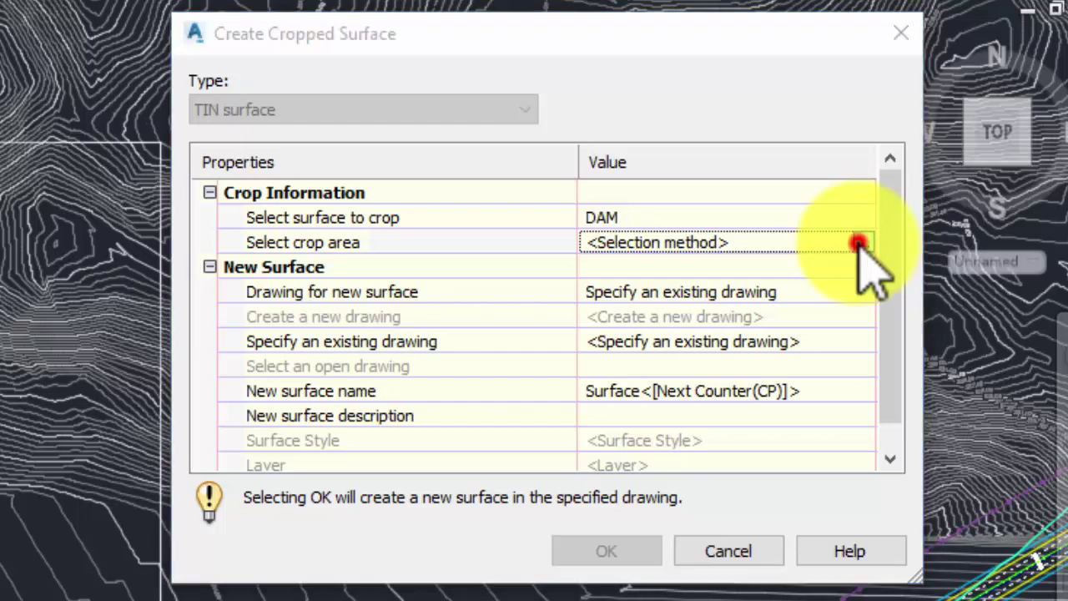
left_click(856, 240)
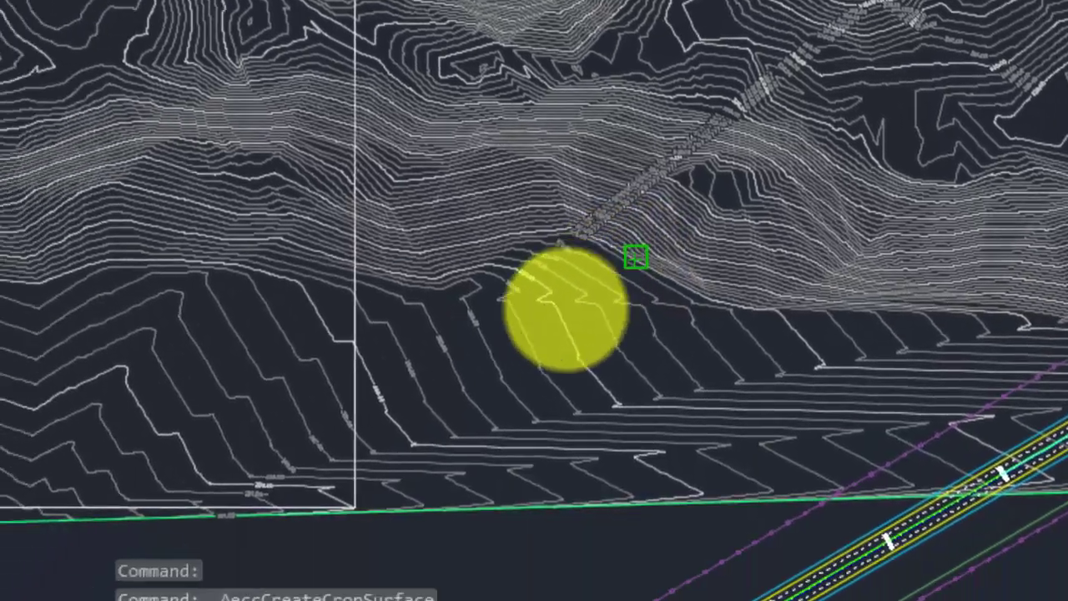
key("Escape")
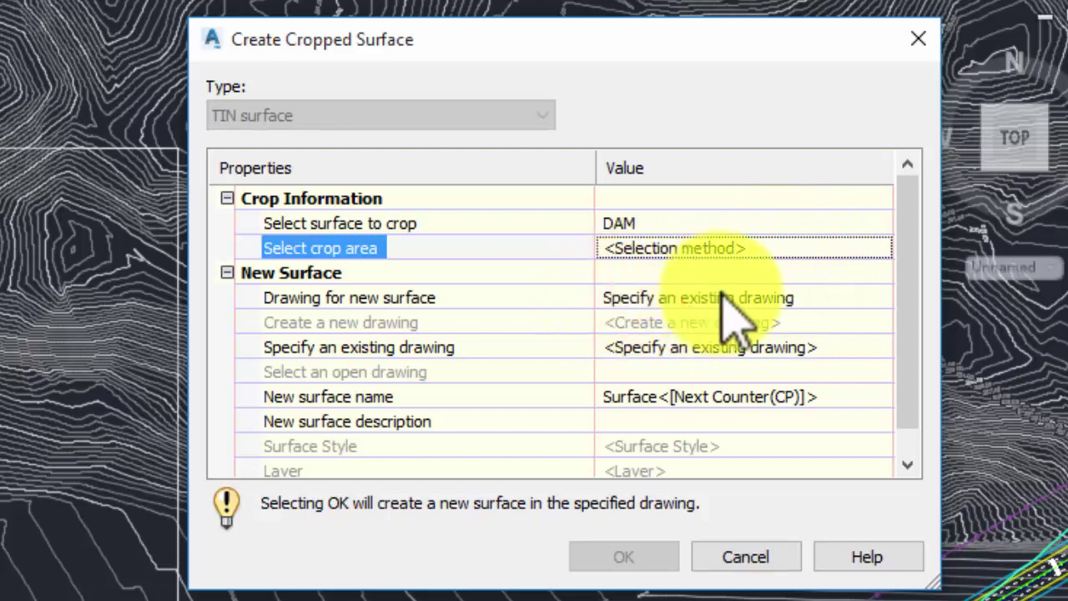
Define the crop area by Object, selecting the rectangle and keeping its interior
left_click(791, 248)
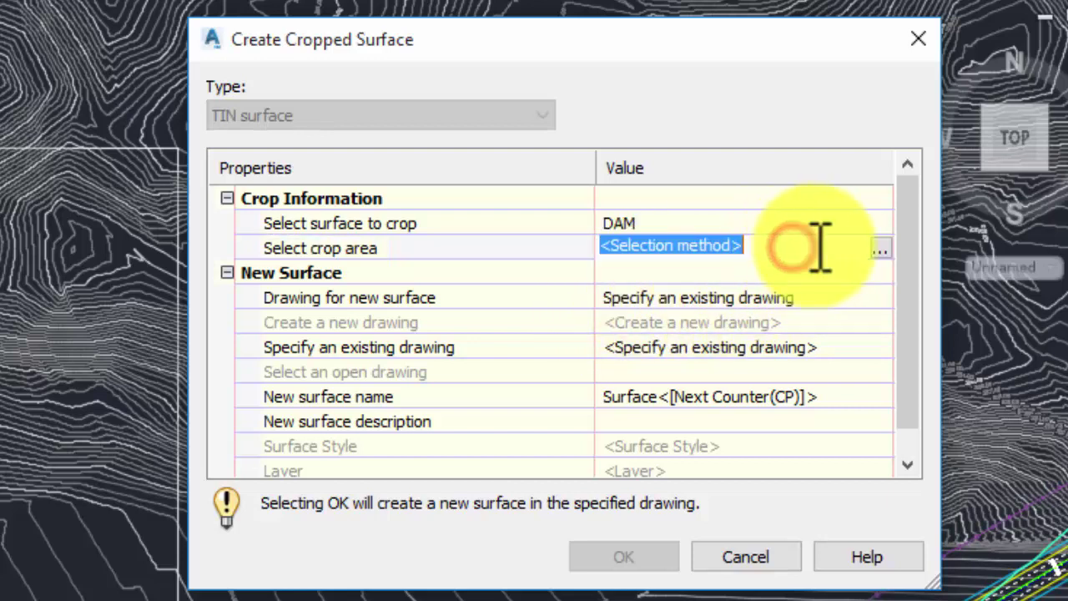
left_click(881, 248)
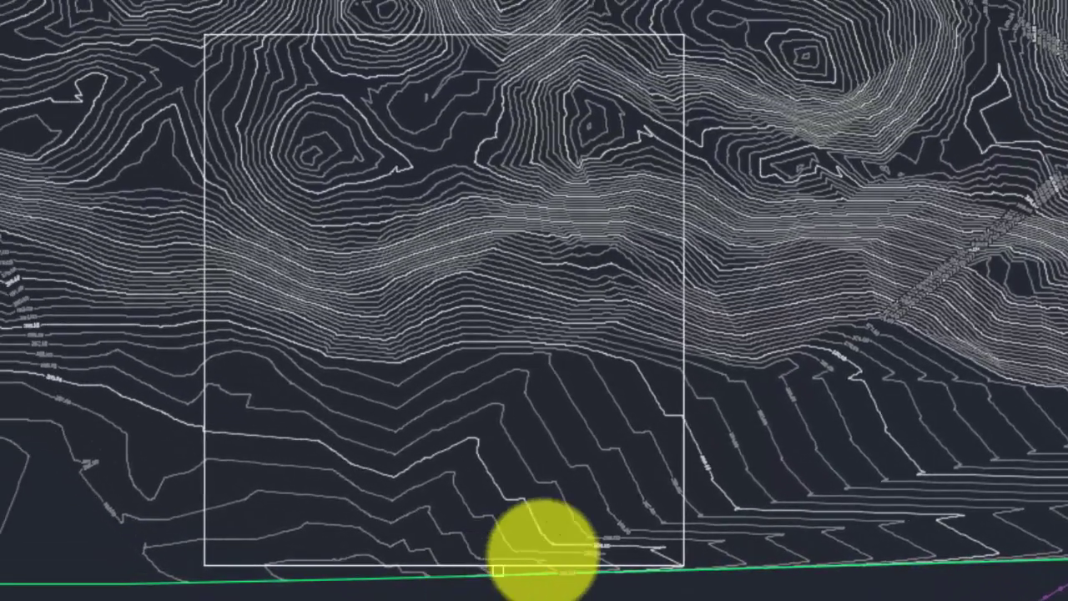
left_click(684, 440)
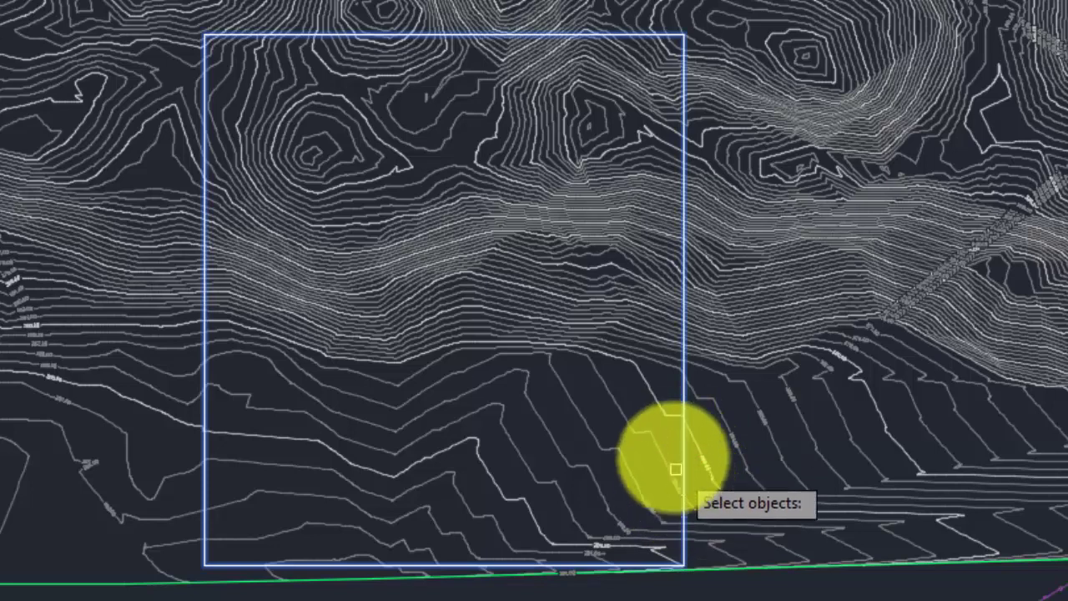
right_click(773, 406)
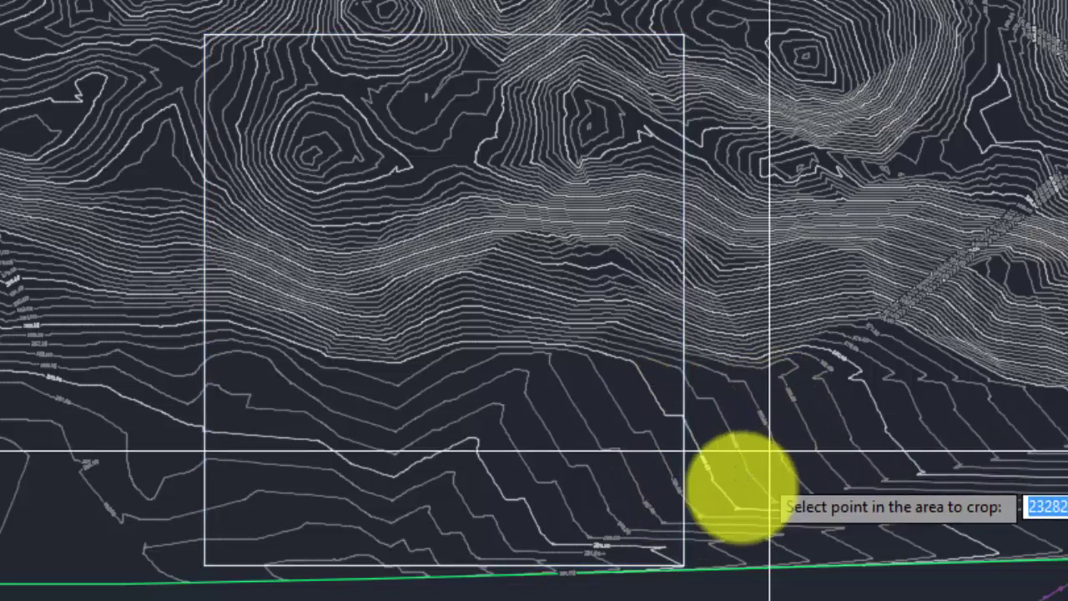
left_click(445, 319)
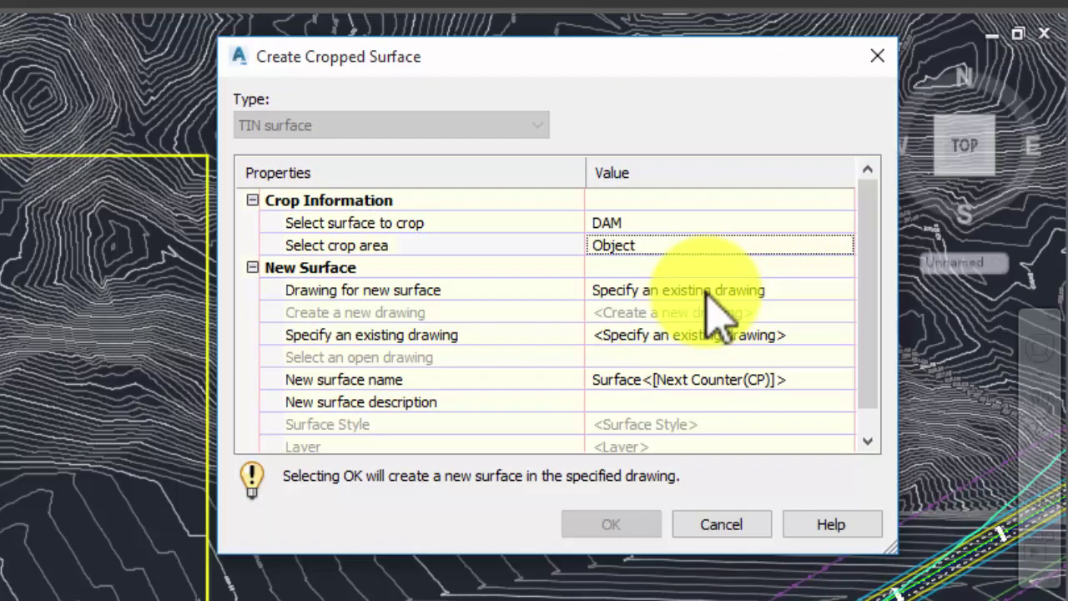
Set Drawing for new surface to Create a new drawing
left_click(705, 292)
left_click(770, 289)
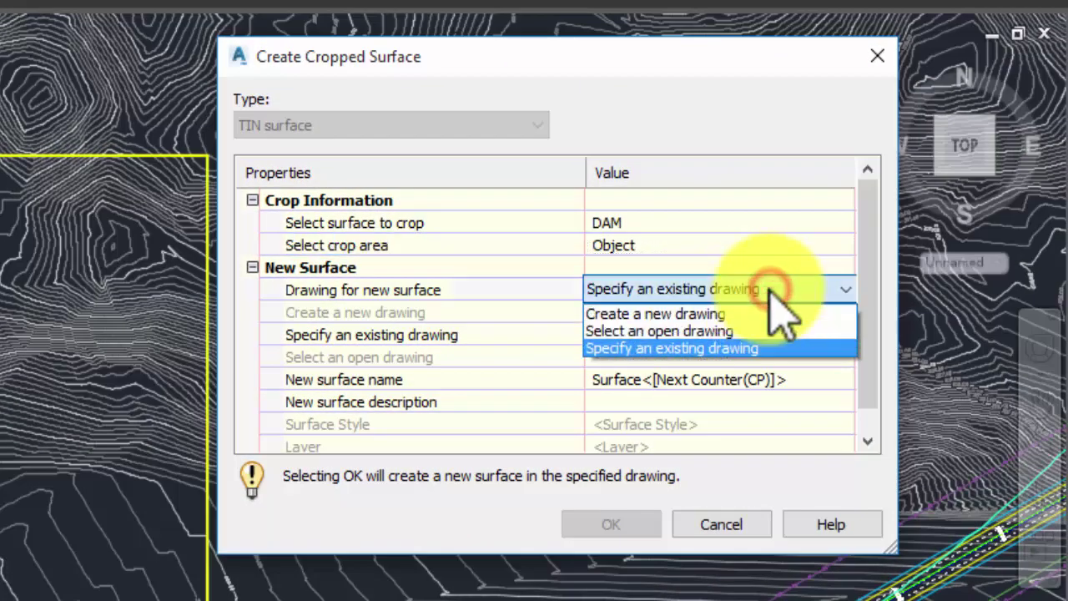
left_click(711, 317)
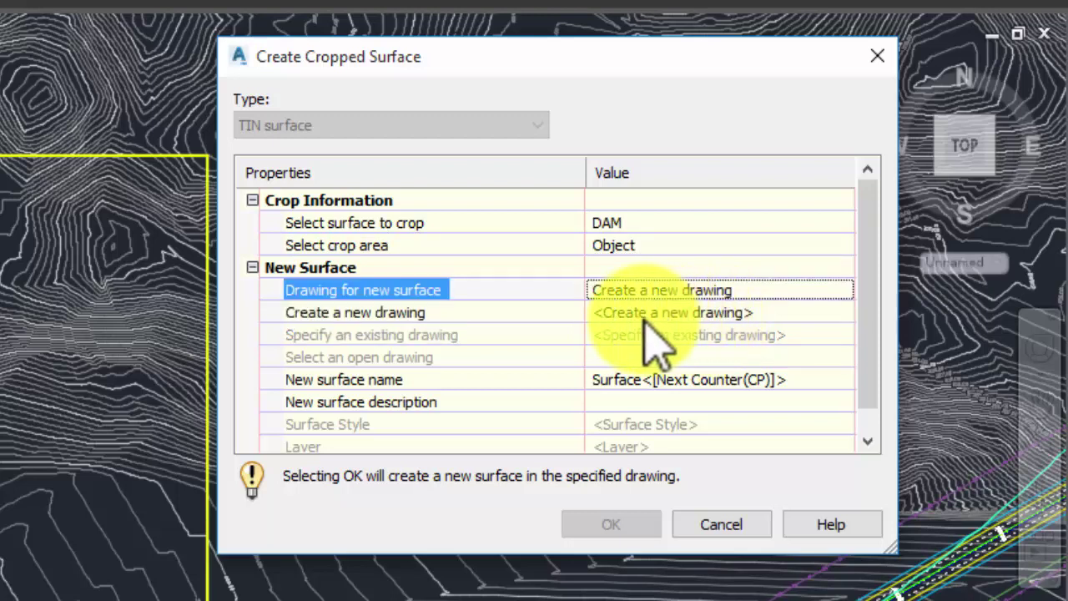
scroll(625, 417, "down", 1)
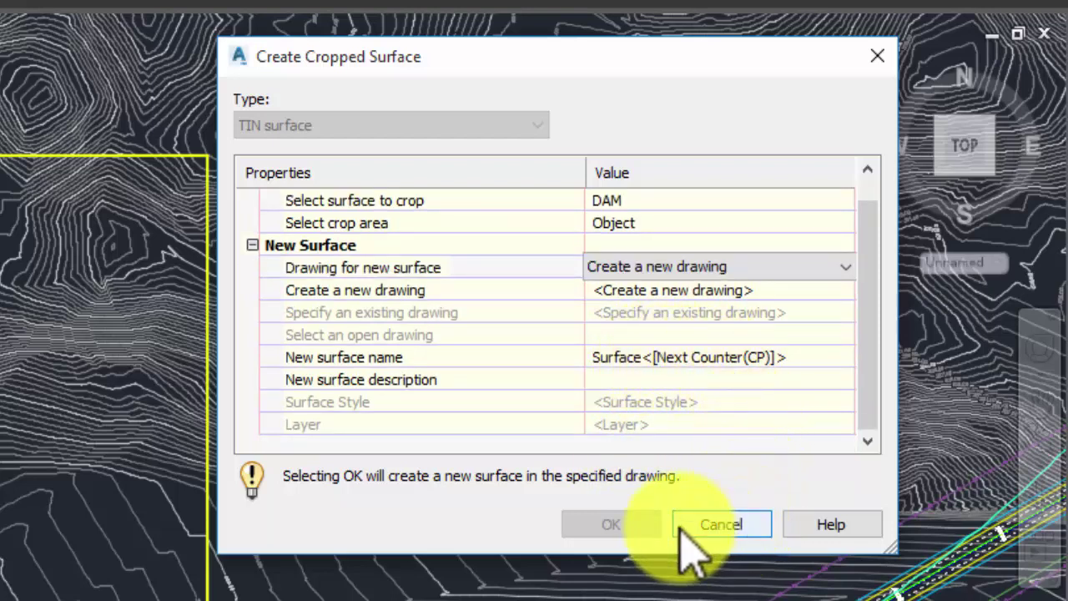
left_click(697, 357)
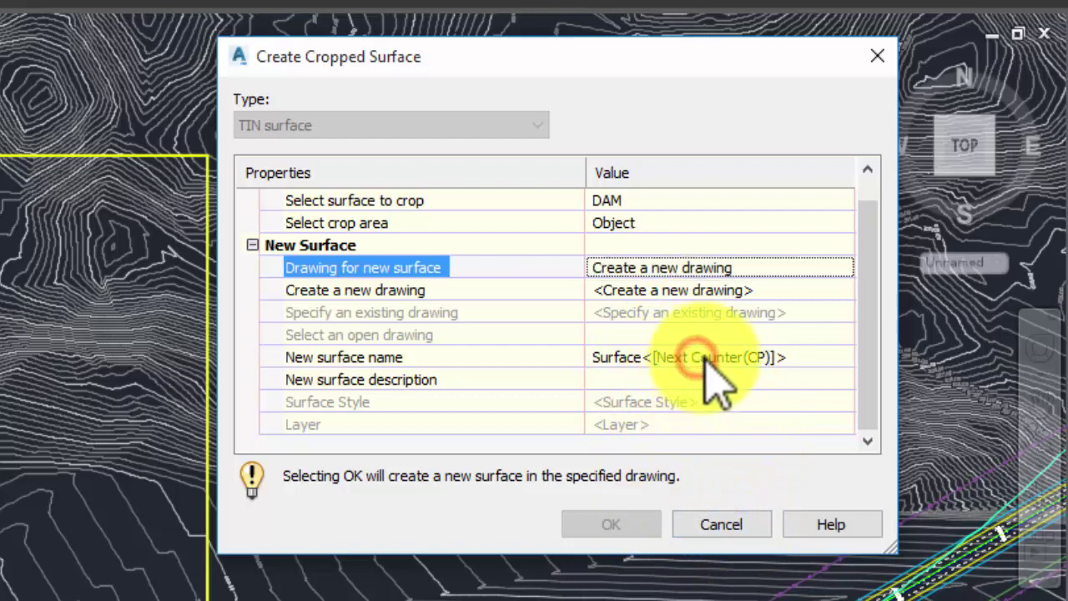
Name the new surface 12345 and reconfirm Create a new drawing as its destination
left_click(745, 357)
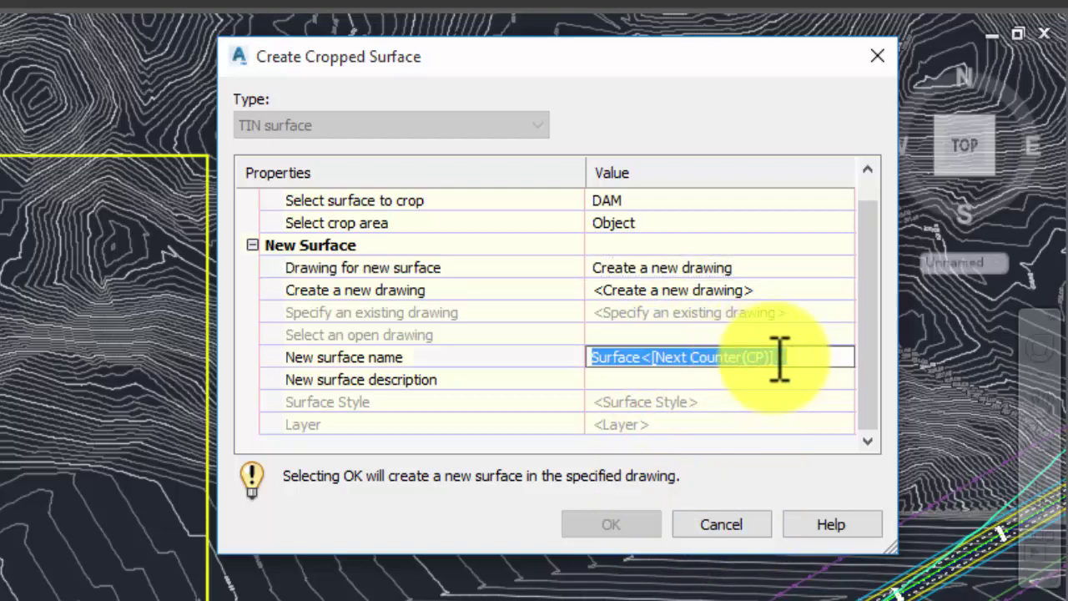
scroll(720, 359, "up", 1)
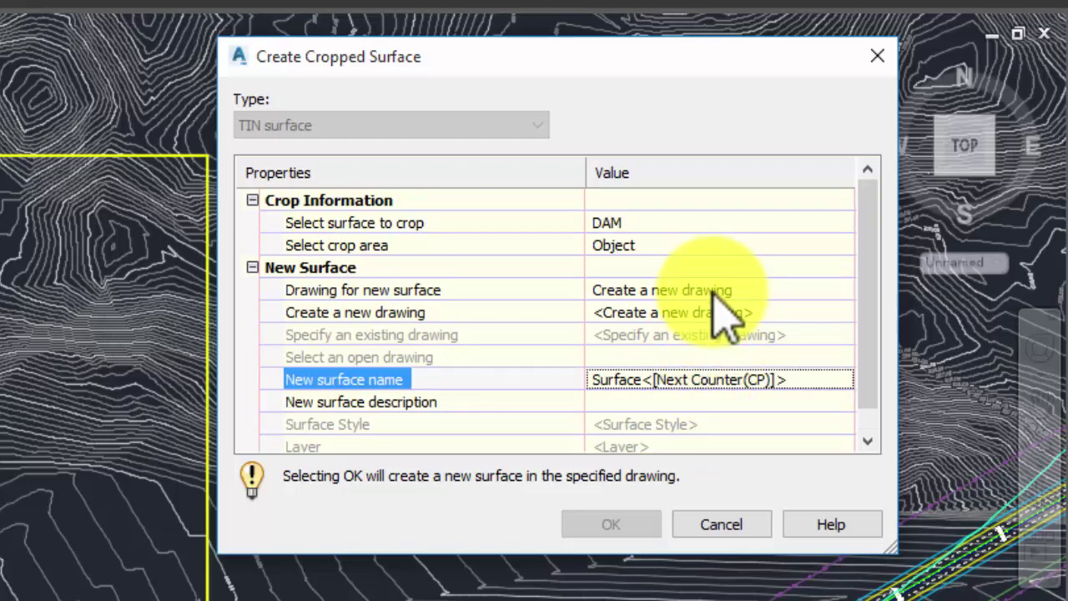
left_click(709, 380)
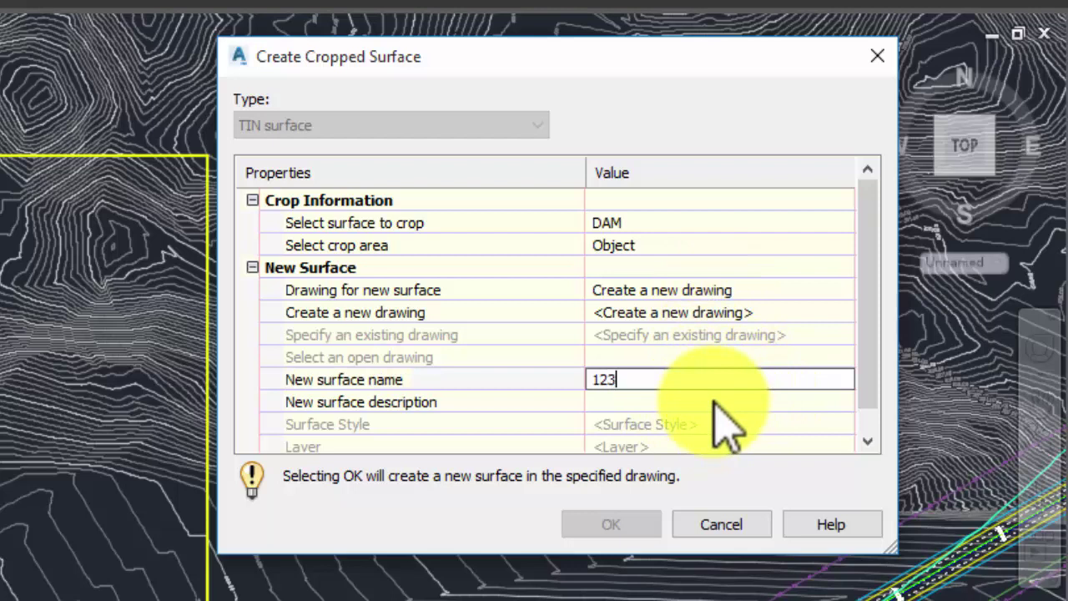
left_click(460, 380)
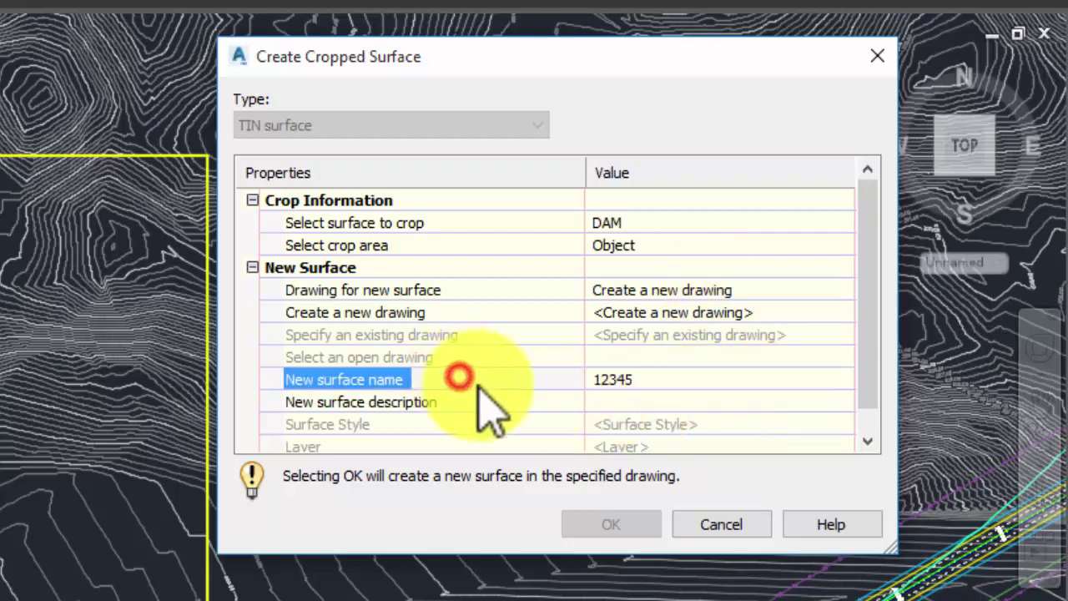
left_click(639, 289)
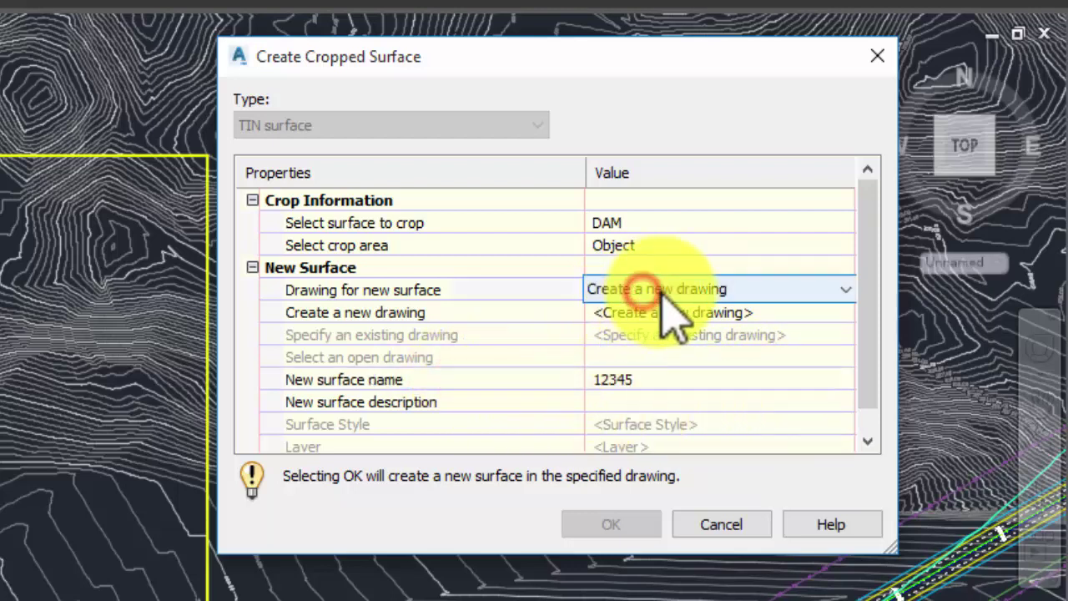
left_click(661, 312)
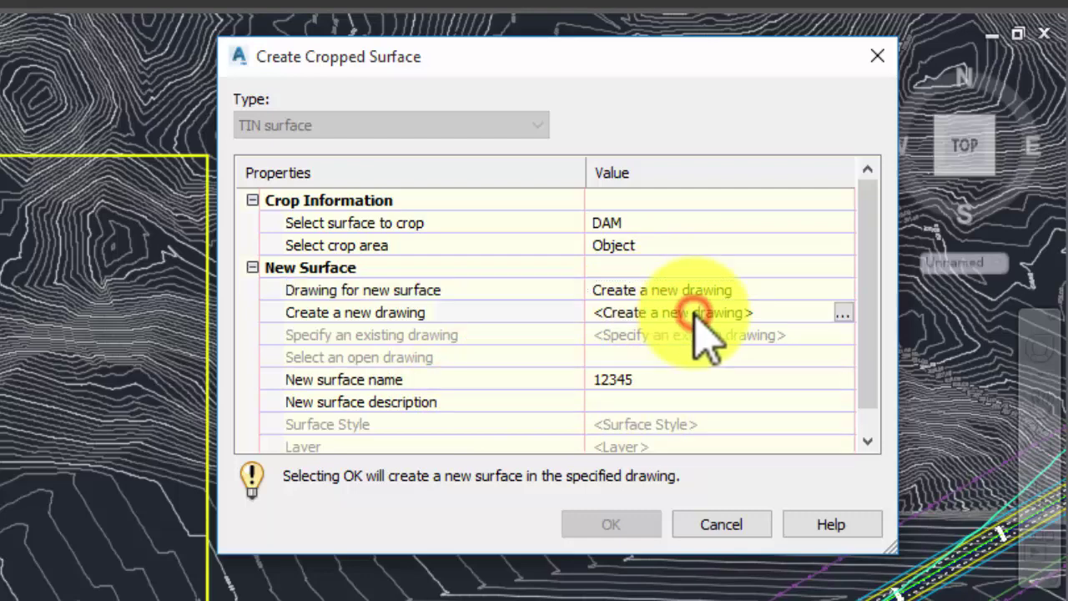
Use the _AutoCAD Civil 3D (Metric) NCS.dwt template for the new drawing, Drawing2.dwg
left_click(841, 312)
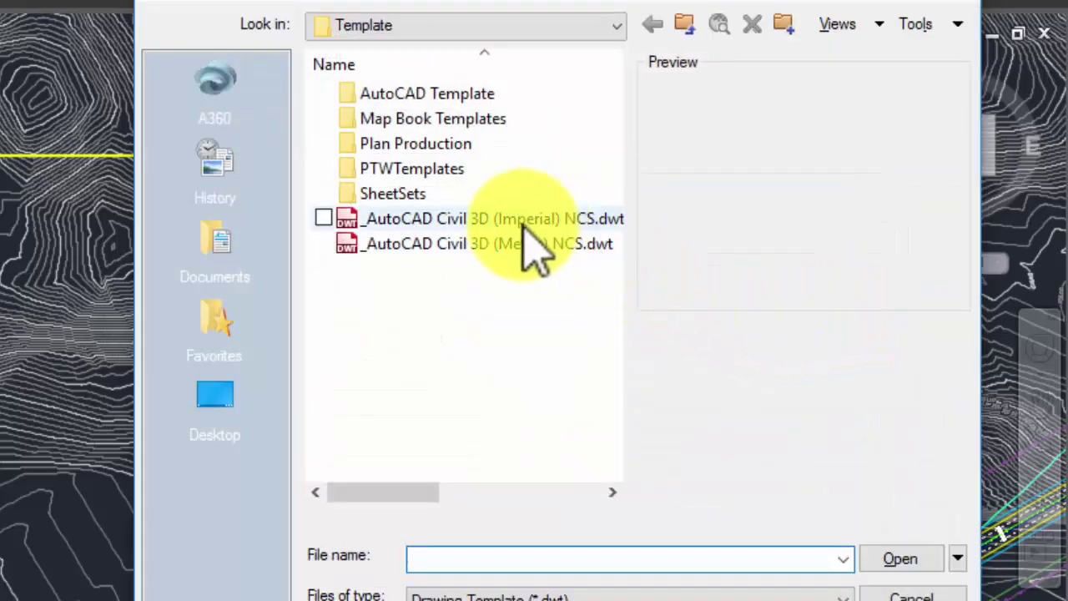
mouse_move(492, 218)
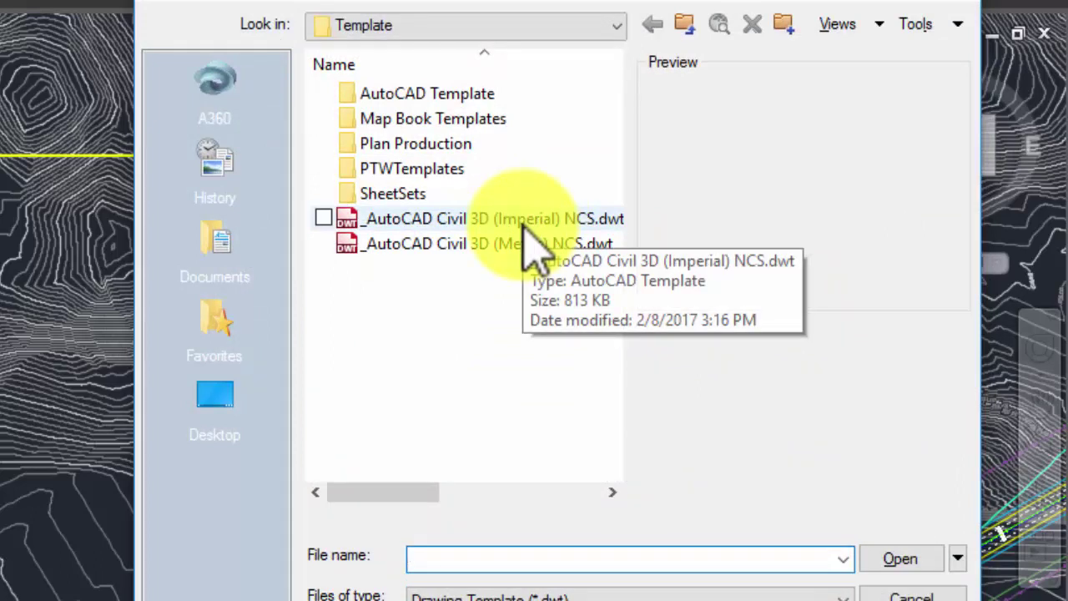
left_click(520, 223)
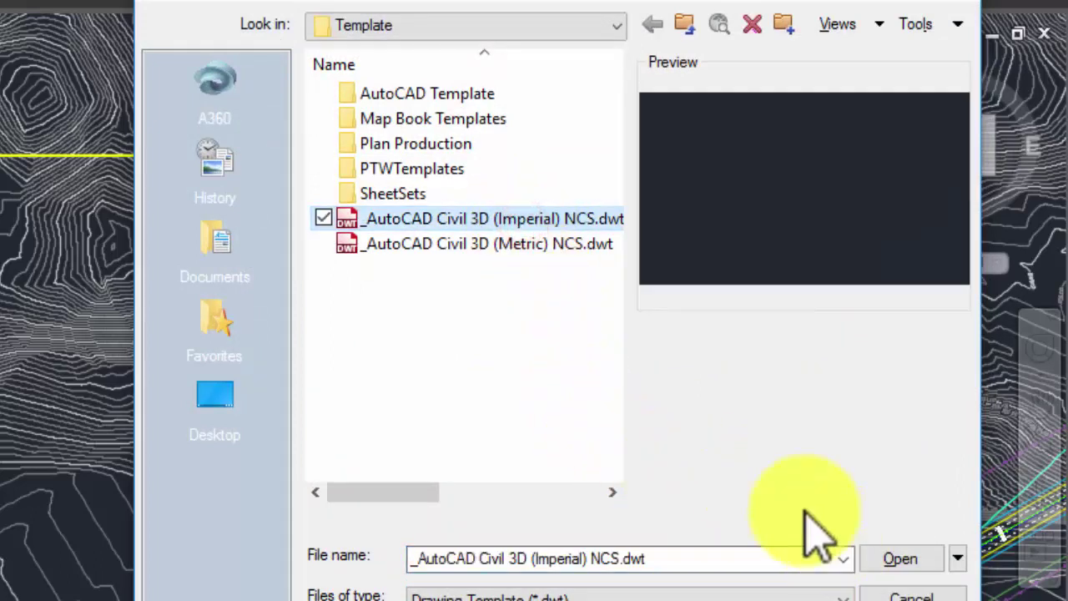
left_click(534, 243)
left_click(886, 556)
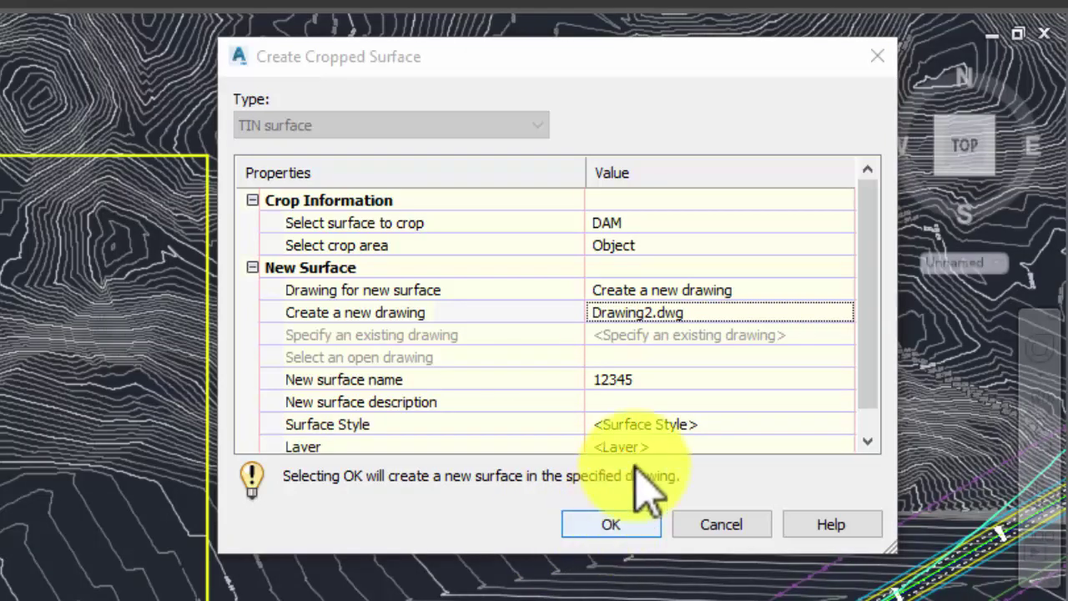
Give the surface the Contours 2m and 10m (Design) style and create it in Drawing2
scroll(684, 437, "down", 1)
left_click(682, 404)
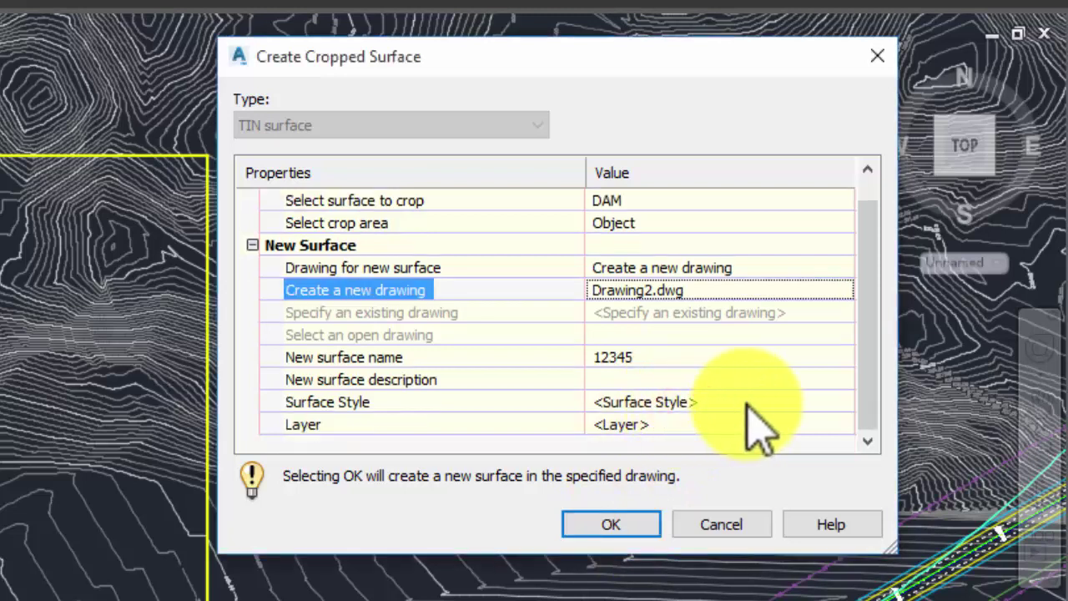
left_click(668, 404)
left_click(841, 404)
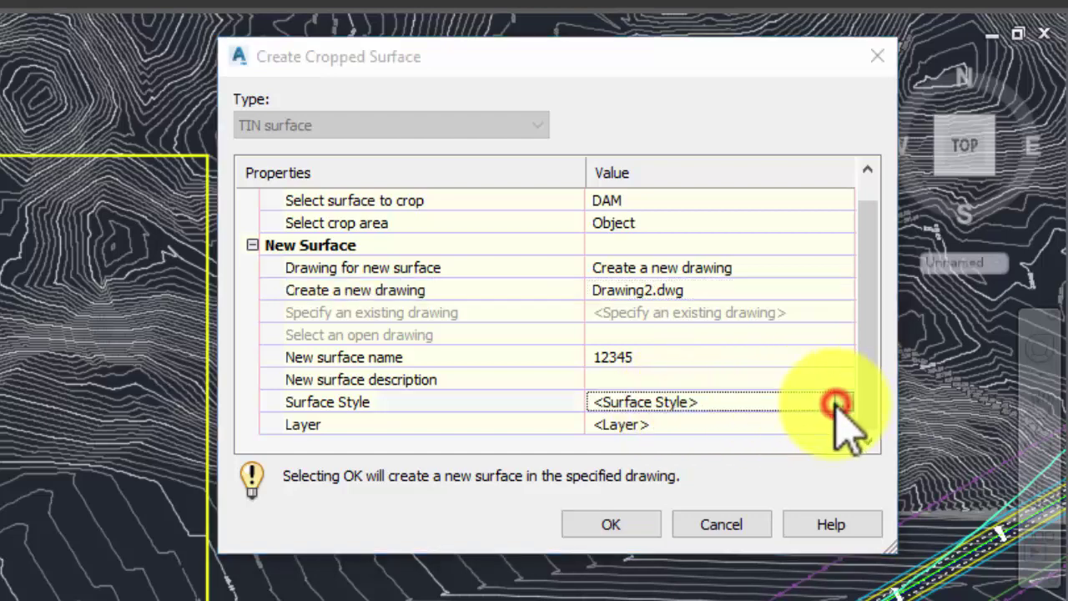
left_click(478, 531)
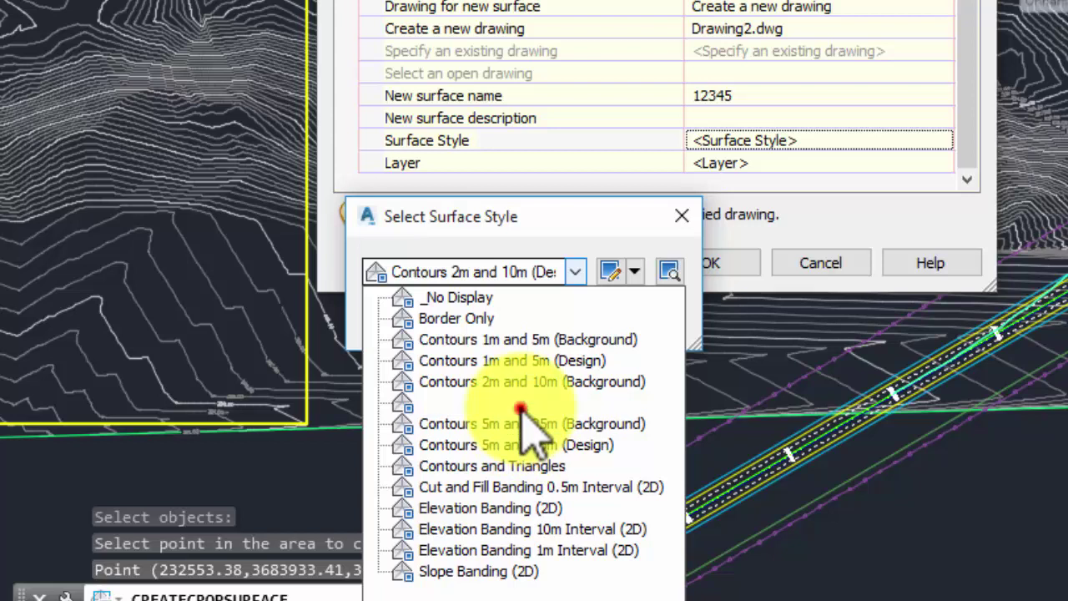
left_click(521, 407)
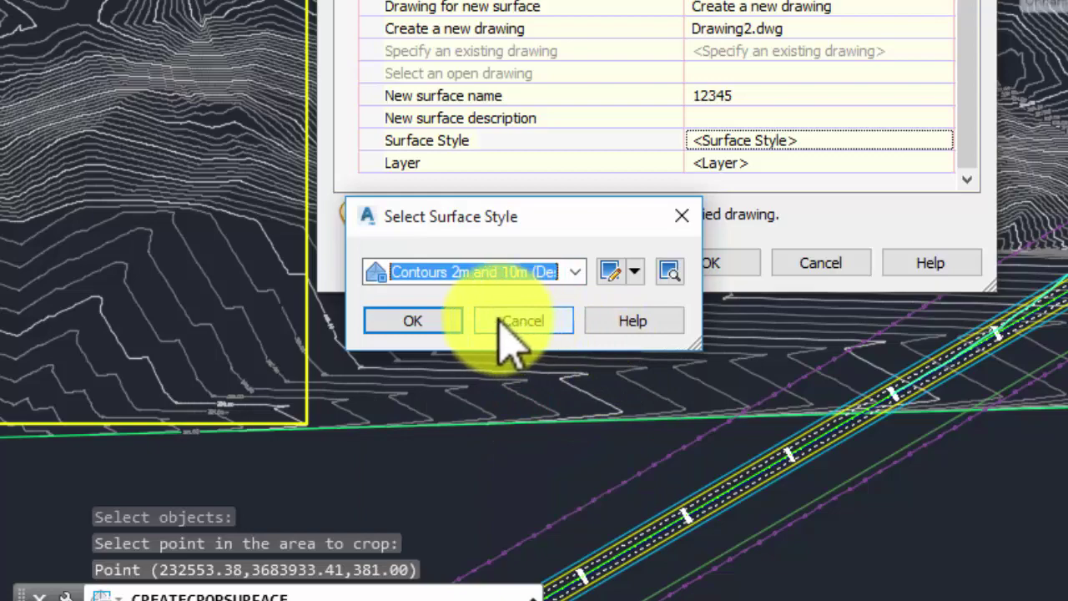
left_click(523, 322)
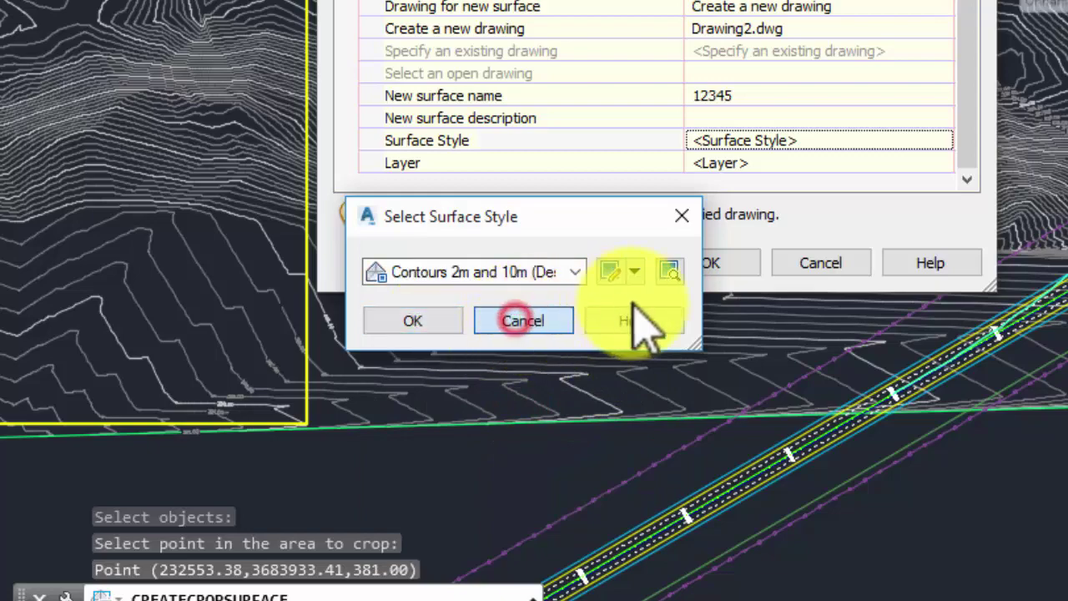
left_click(718, 265)
scroll(465, 238, "up", 3)
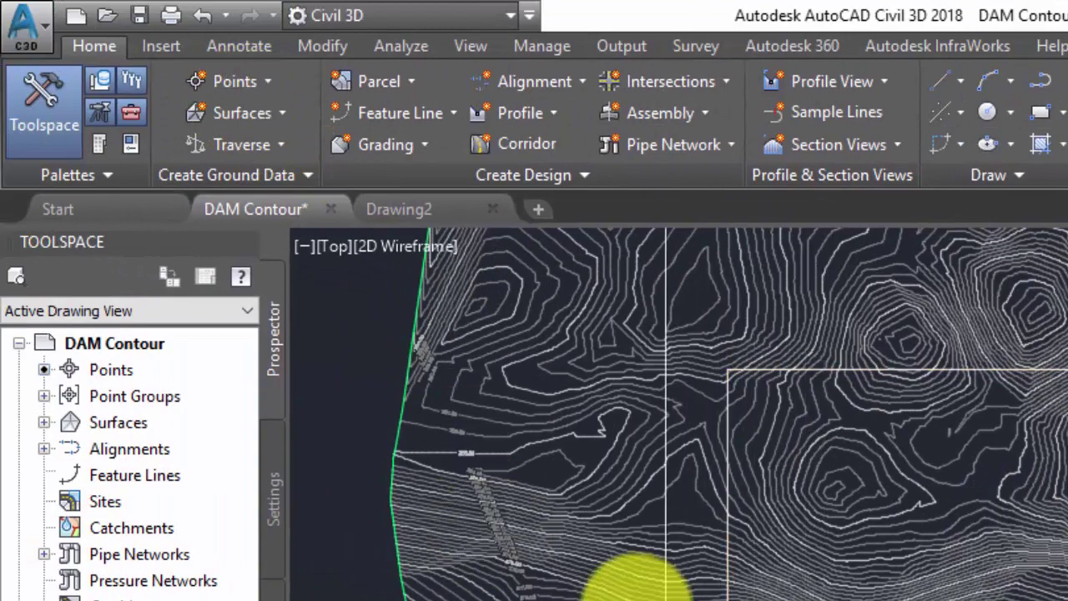
left_click(428, 211)
type("Z")
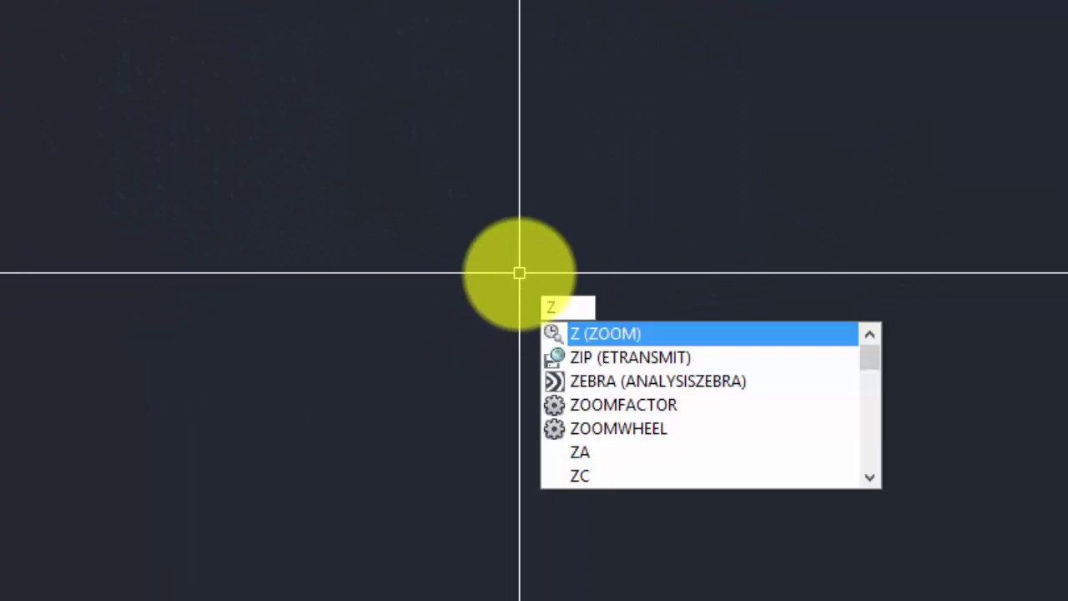
key("Return")
type("e")
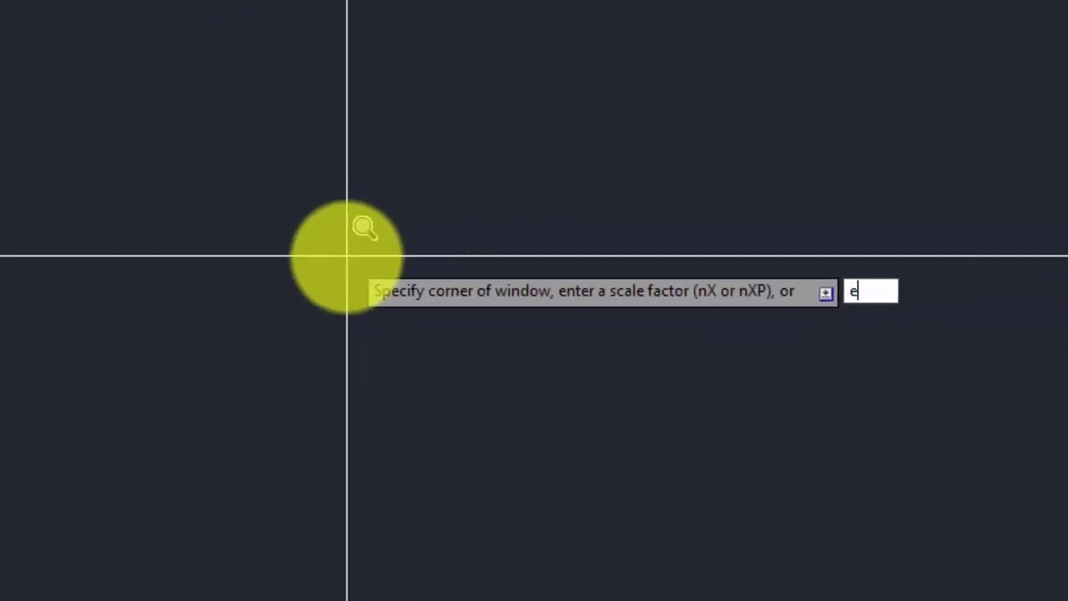
key("Return")
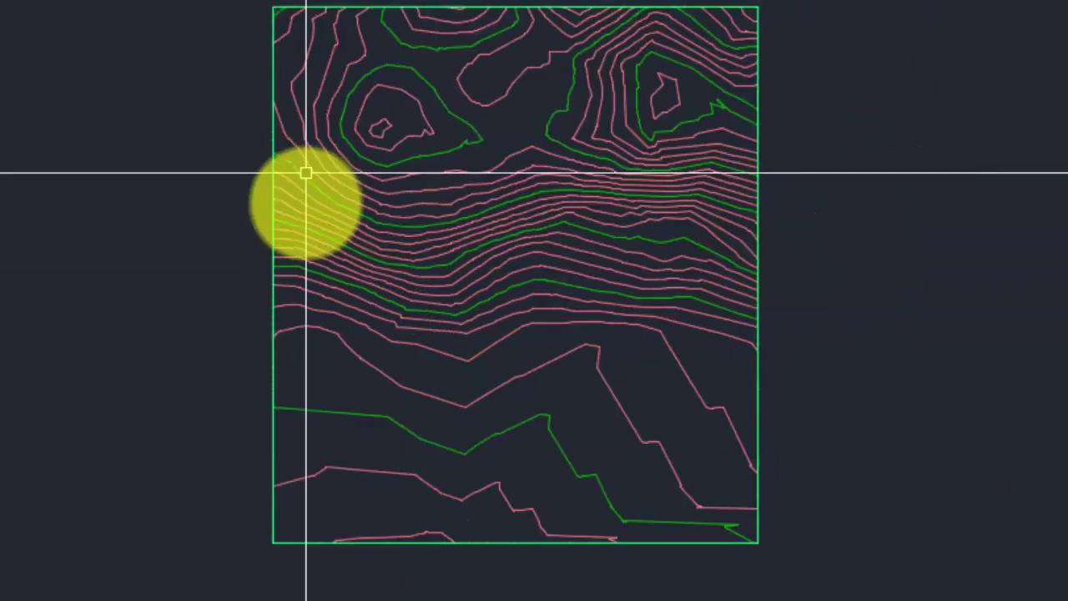
scroll(382, 284, "up", 2)
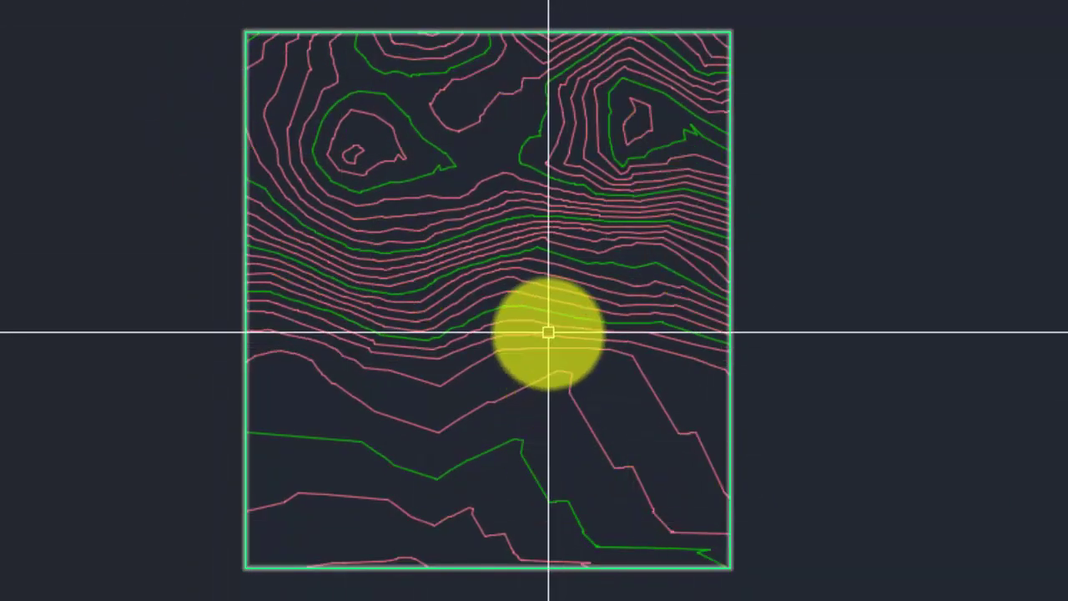
left_click(531, 308)
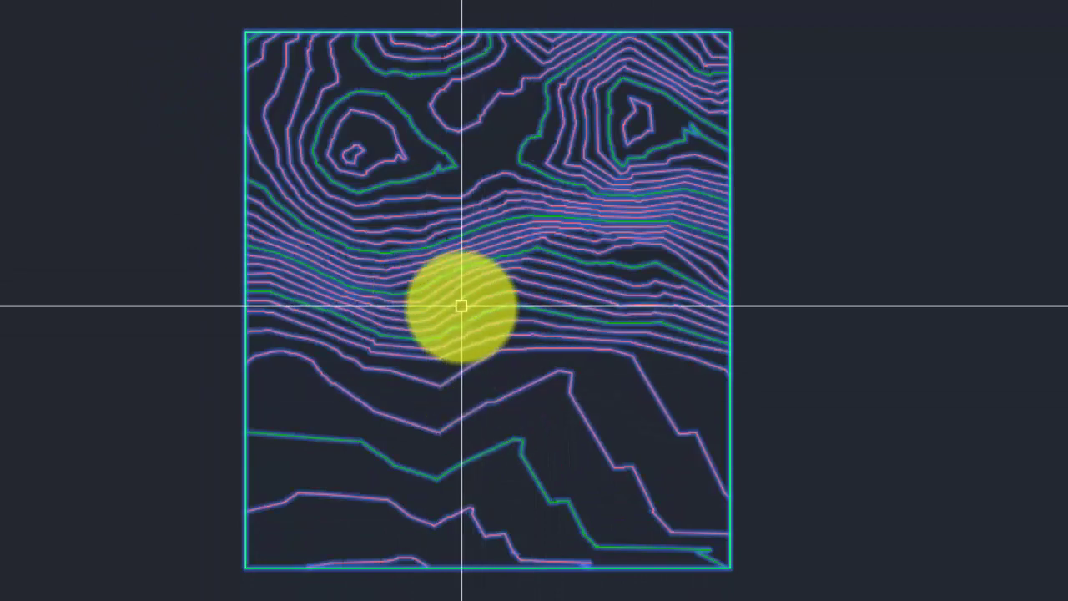
middle_click_drag(460, 302, 535, 299)
key("Escape")
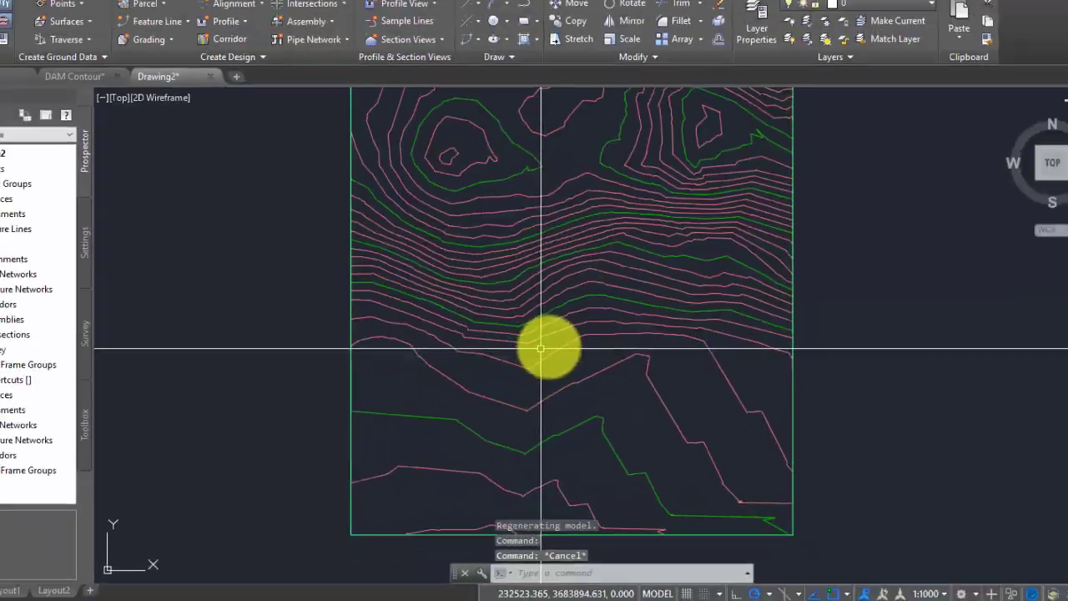
scroll(551, 356, "up", 4)
scroll(503, 403, "up", 3)
scroll(489, 394, "up", 3)
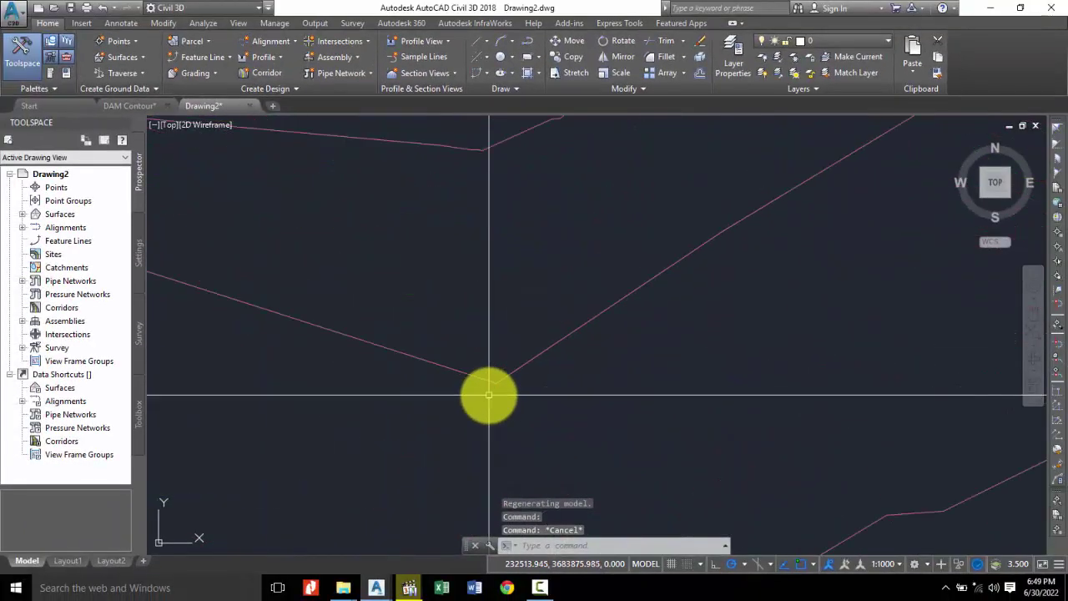
scroll(488, 394, "down", 3)
scroll(483, 393, "down", 3)
scroll(498, 351, "down", 2)
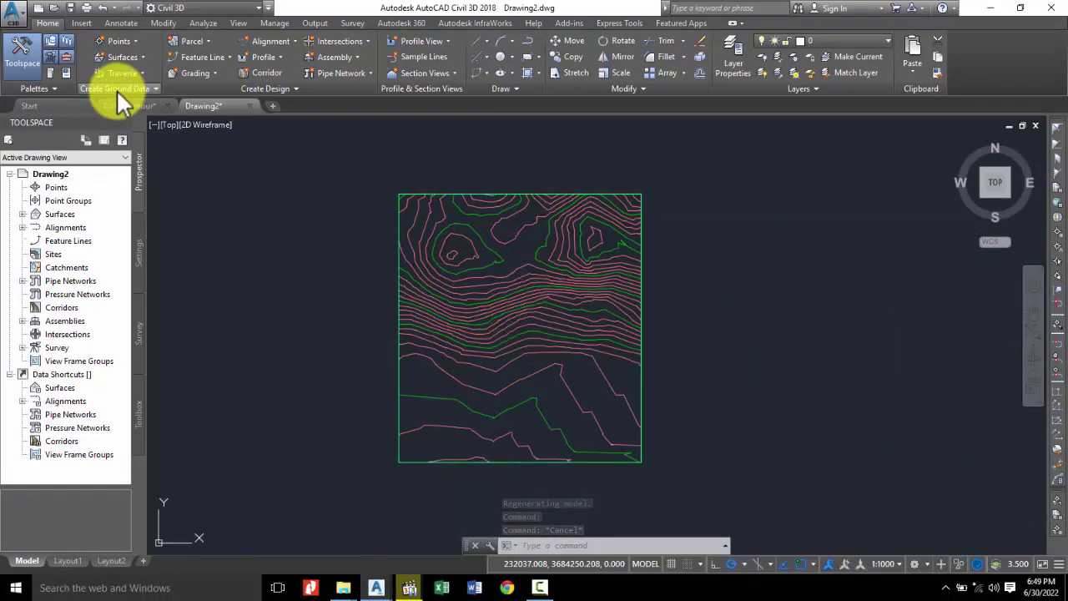
left_click(127, 103)
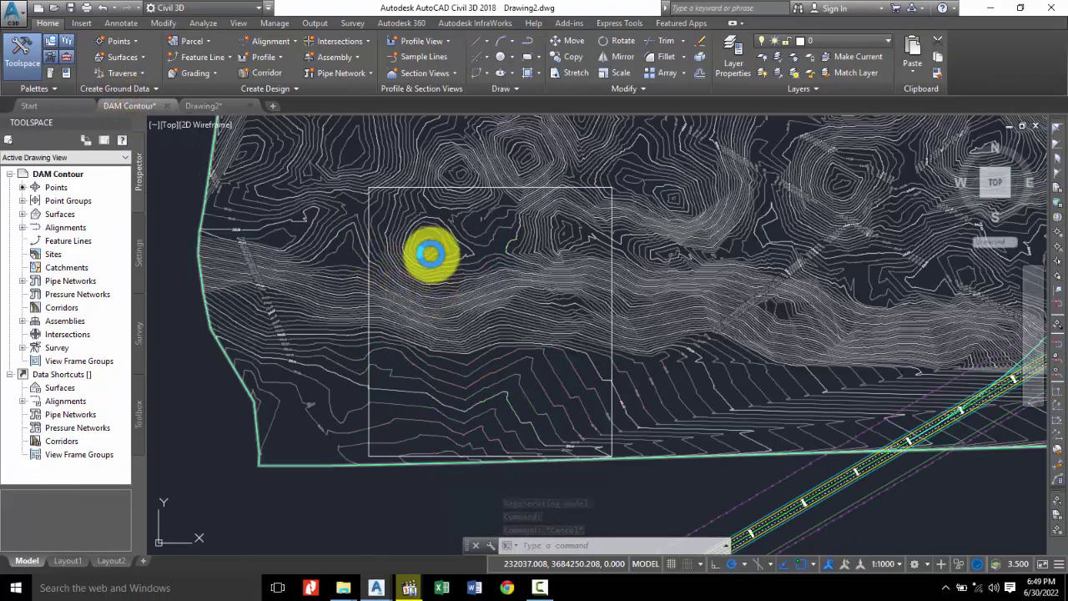
left_click(429, 253)
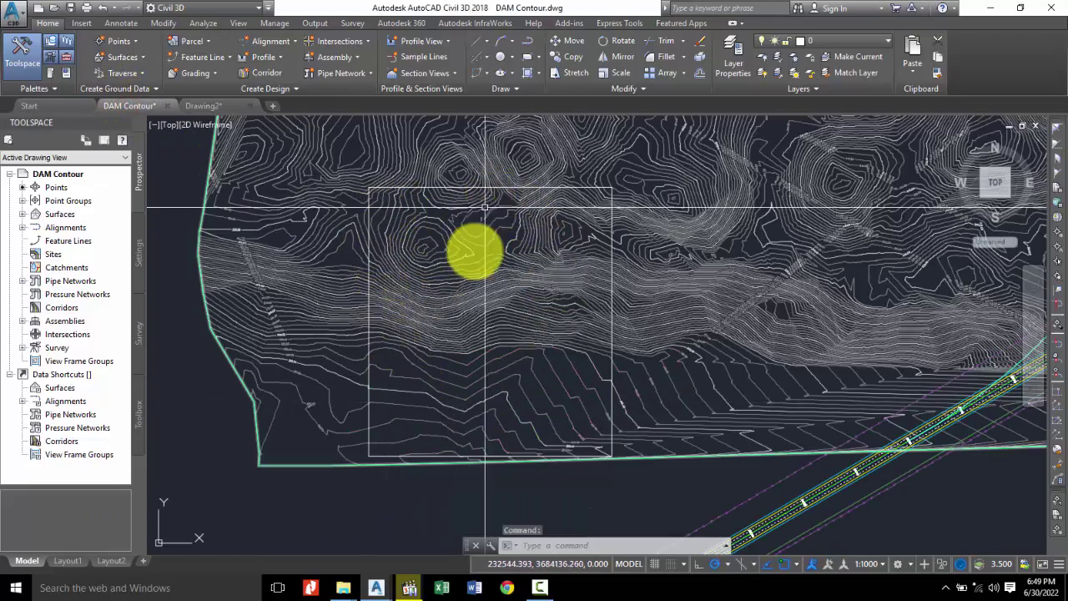
scroll(443, 344, "down", 2)
scroll(450, 343, "down", 1)
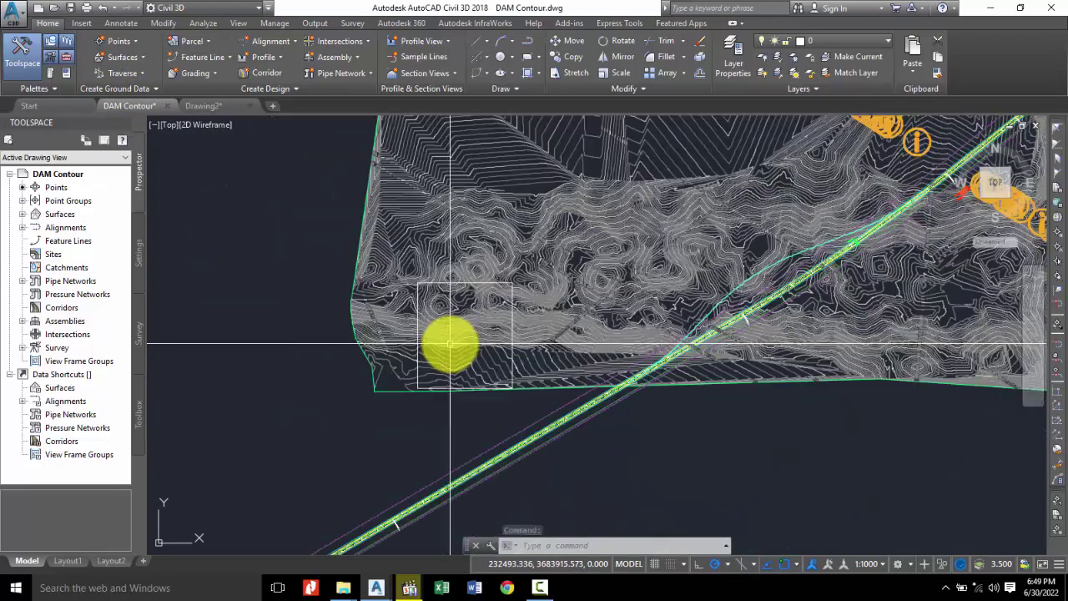
scroll(451, 343, "down", 2)
scroll(460, 341, "down", 2)
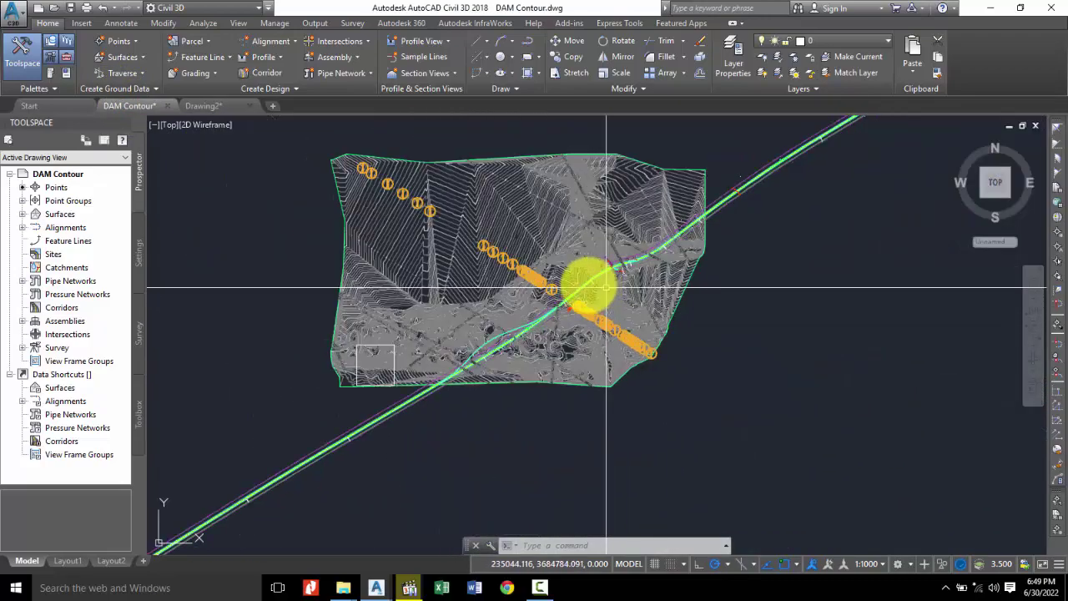
scroll(606, 287, "up", 3)
scroll(548, 286, "up", 3)
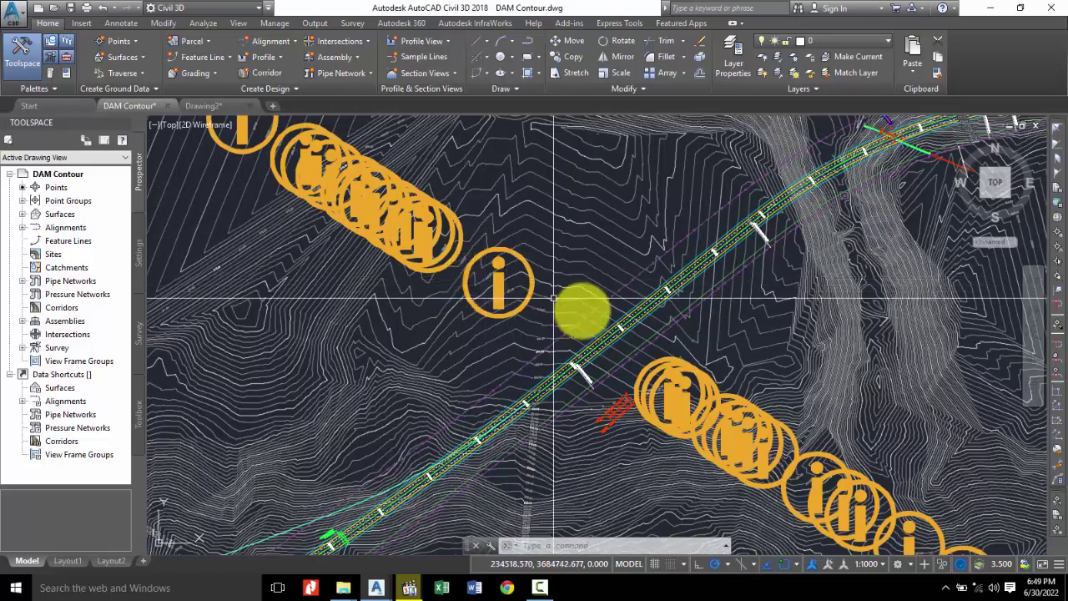
scroll(604, 338, "up", 3)
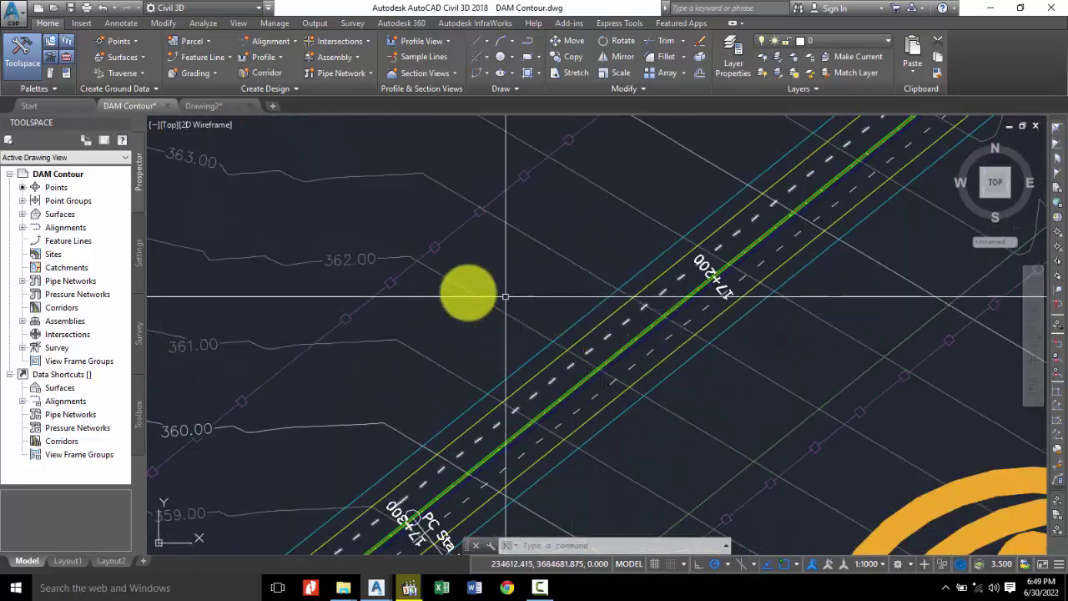